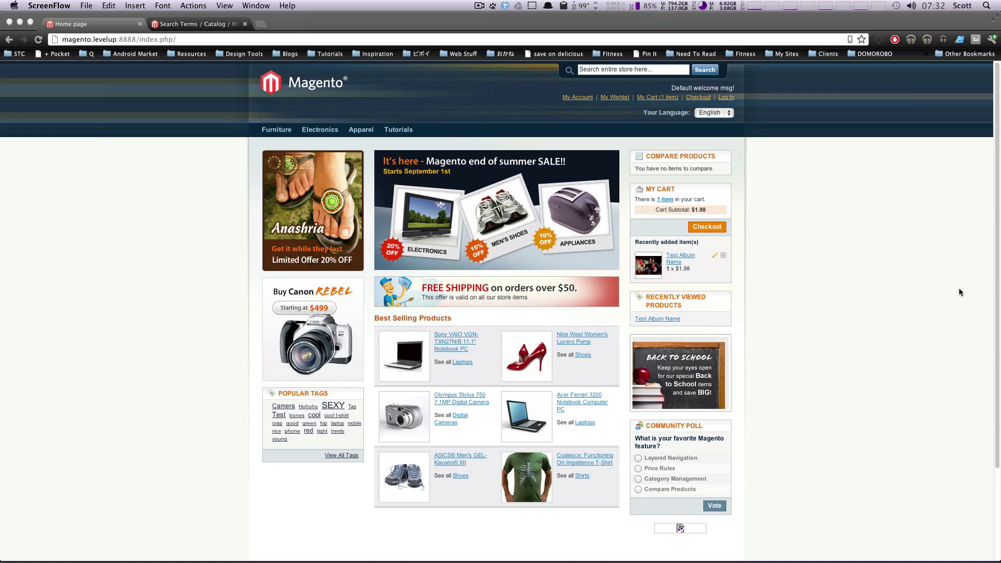
Open the Test Album Name product page from the storefront home page.
{"action": "left_click", "coordinate": [814, 287]}
{"action": "left_click", "coordinate": [680, 260]}
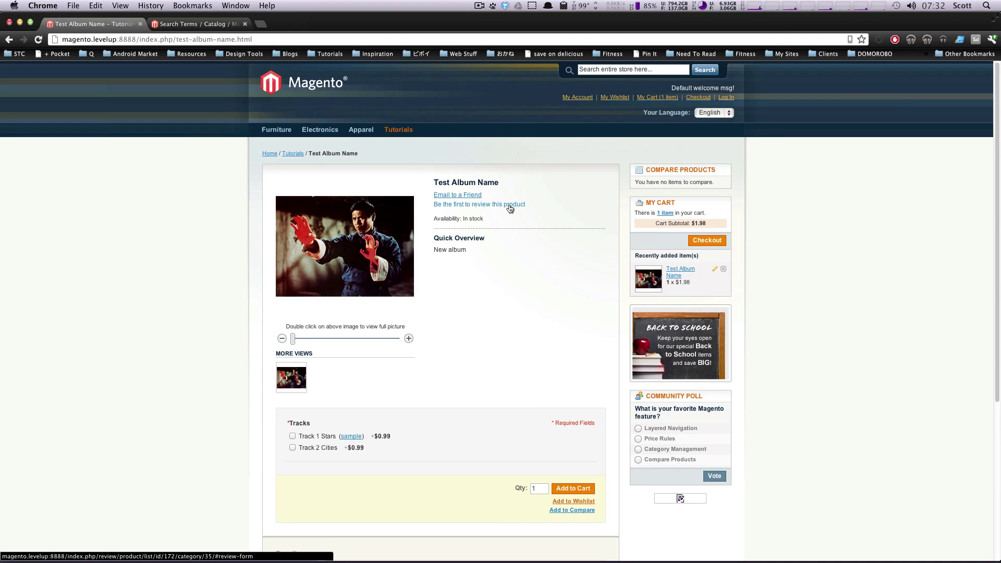
{"action": "scroll", "coordinate": [512, 205], "scroll_direction": "down", "scroll_amount": 5}
{"action": "scroll", "coordinate": [511, 205], "scroll_direction": "up", "scroll_amount": 5}
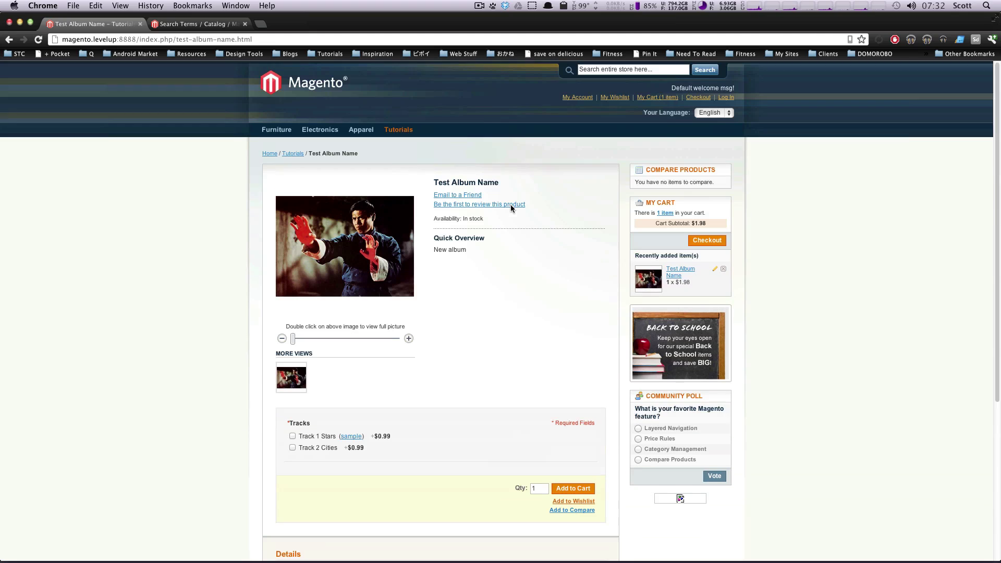
Open the review form for Test Album Name, give five stars, and enter a reviewer nickname.
{"action": "left_click", "coordinate": [511, 206]}
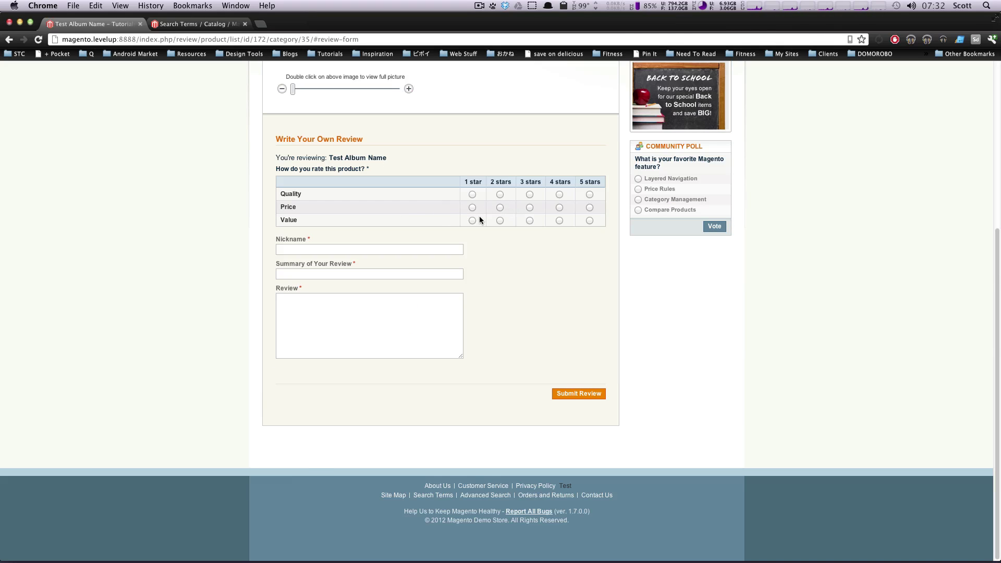
{"action": "left_click", "coordinate": [590, 194]}
{"action": "left_click", "coordinate": [392, 248]}
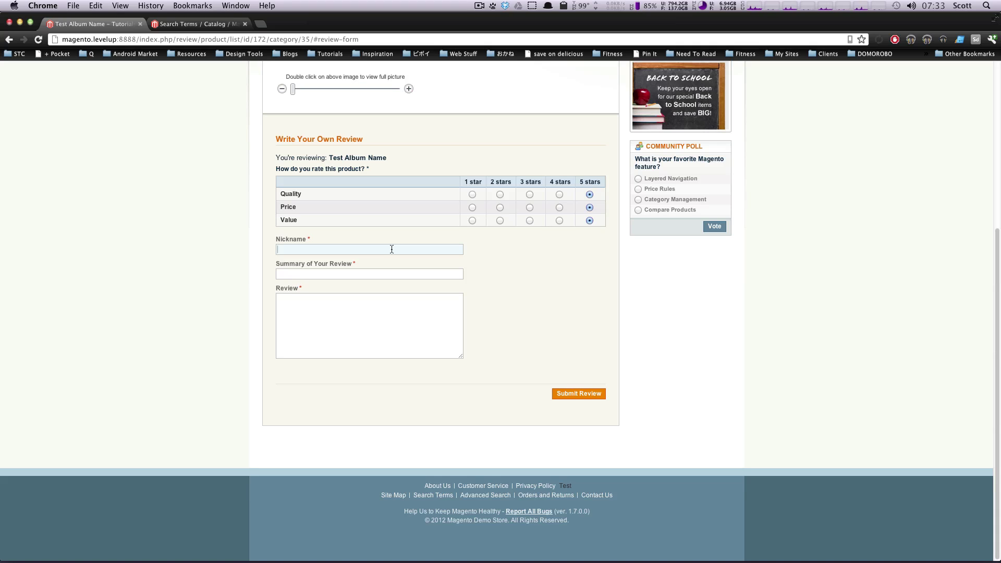
{"action": "type", "text": "Scott"}
{"action": "key", "text": "Tab"}
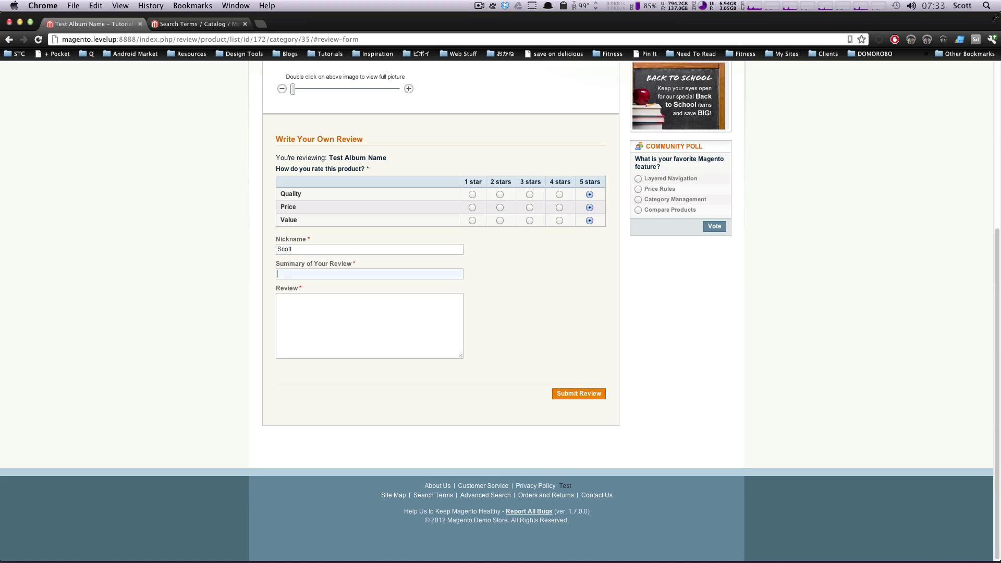
Enter summary 'It was magnificent' and review 'The album was great, thanks', then submit.
{"action": "type", "text": "It was magnificient"}
{"action": "right_click", "coordinate": [307, 274]}
{"action": "left_click", "coordinate": [316, 280]}
{"action": "left_click", "coordinate": [306, 304]}
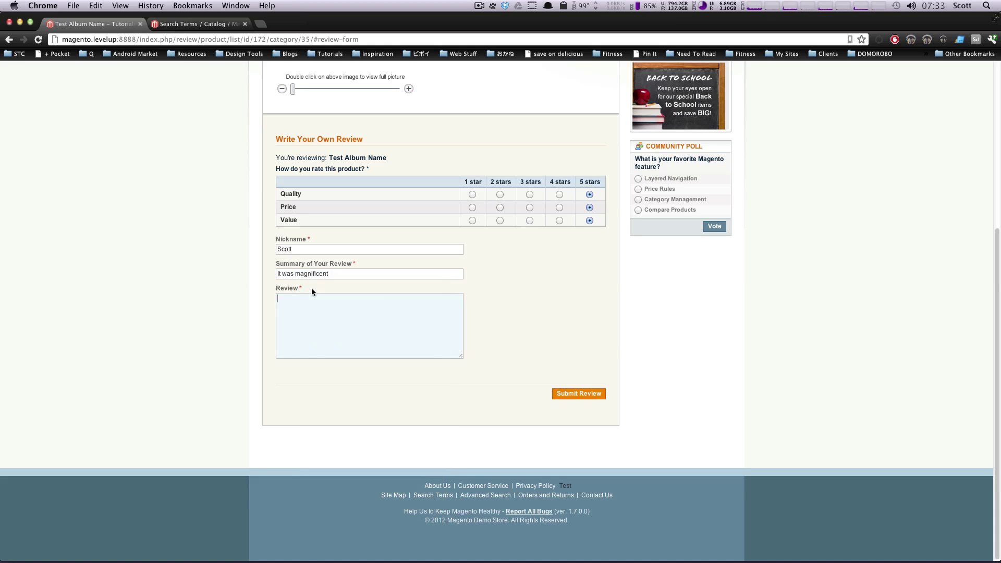
{"action": "type", "text": "The album was great, thanks!"}
{"action": "left_click", "coordinate": [595, 397]}
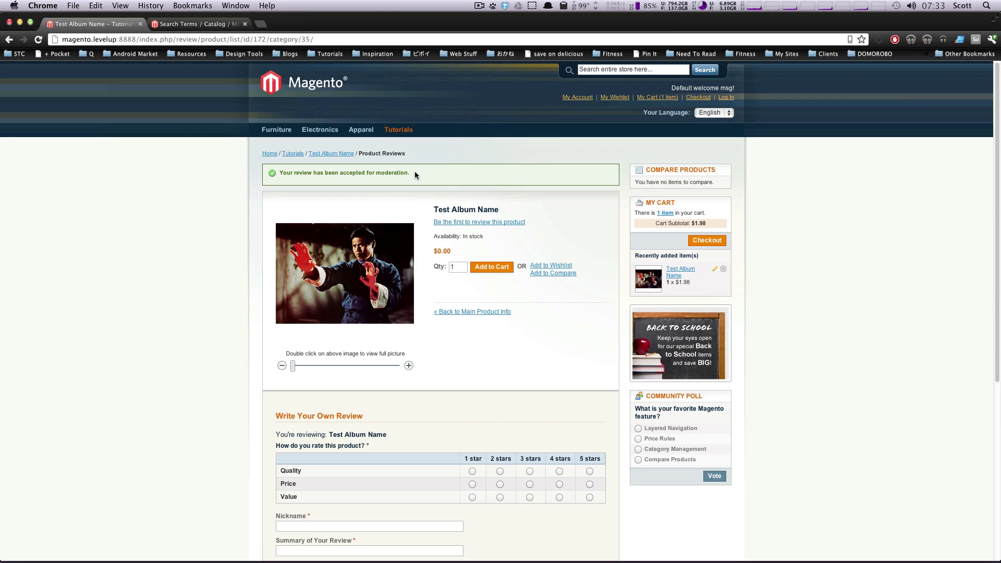
Highlight the review's accepted-for-moderation confirmation message.
{"action": "left_click_drag", "start_coordinate": [415, 173], "coordinate": [274, 168]}
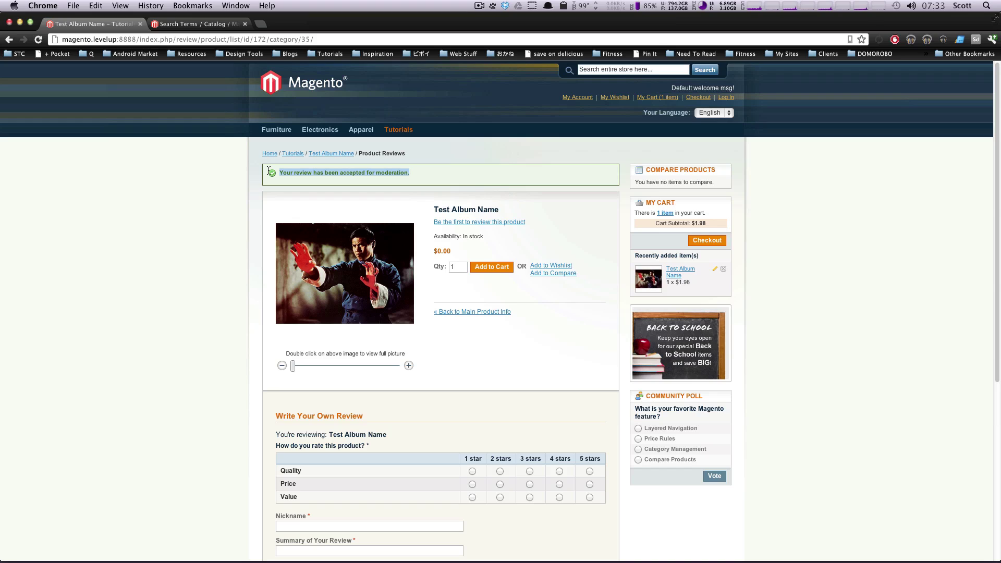
{"action": "left_click", "coordinate": [424, 173]}
{"action": "double_click", "coordinate": [392, 172]}
{"action": "left_click", "coordinate": [488, 178]}
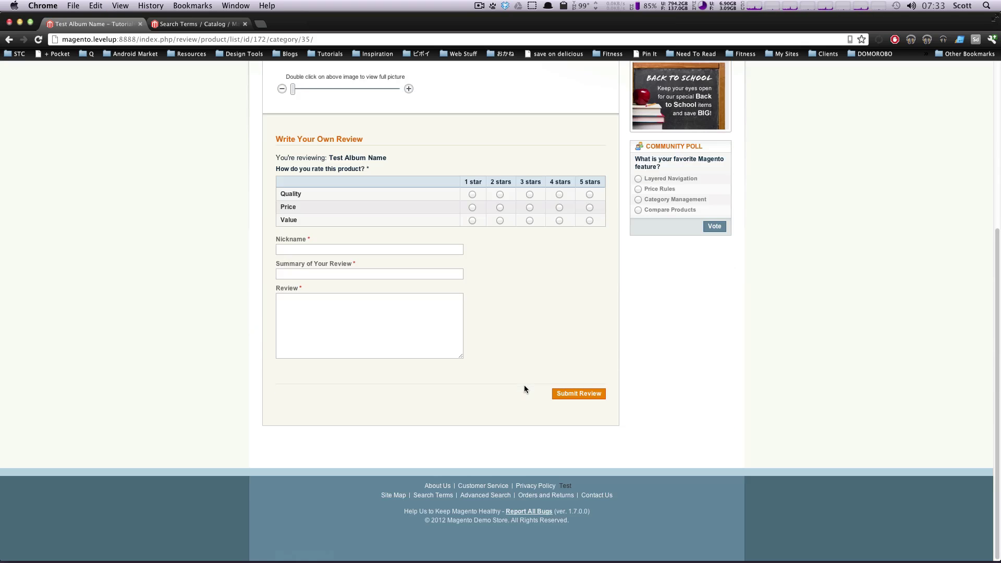
Go back to the Test Album Name product page via the breadcrumb and look over its tracks.
{"action": "scroll", "coordinate": [524, 385], "scroll_direction": "up", "scroll_amount": 4}
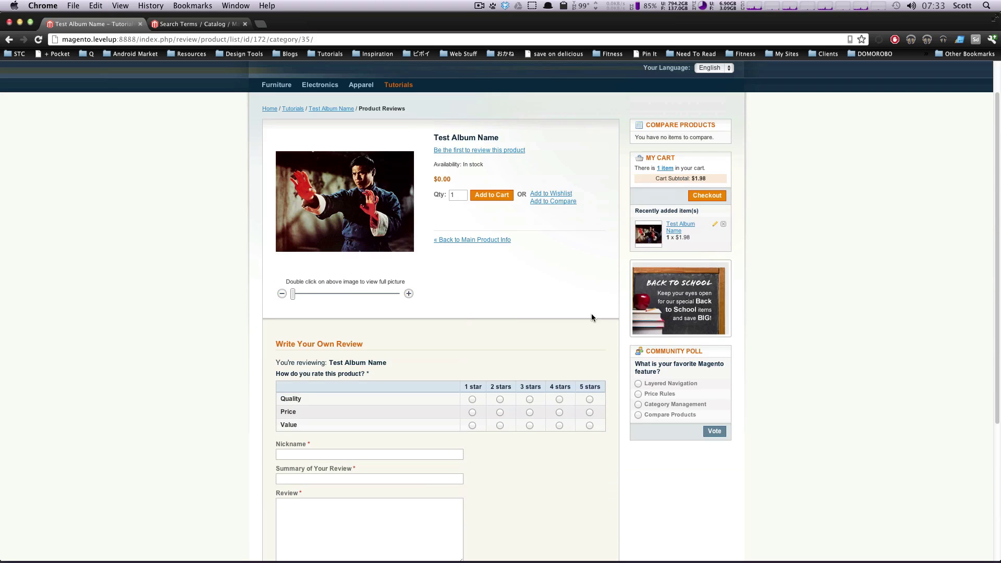
{"action": "left_click", "coordinate": [336, 110]}
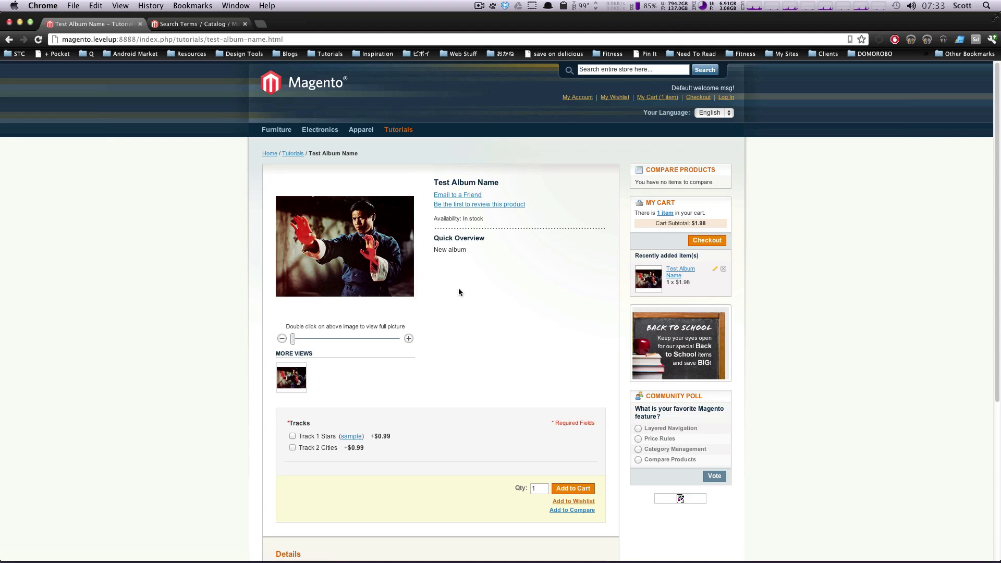
{"action": "scroll", "coordinate": [559, 365], "scroll_direction": "down", "scroll_amount": 3}
{"action": "scroll", "coordinate": [469, 396], "scroll_direction": "down", "scroll_amount": 2}
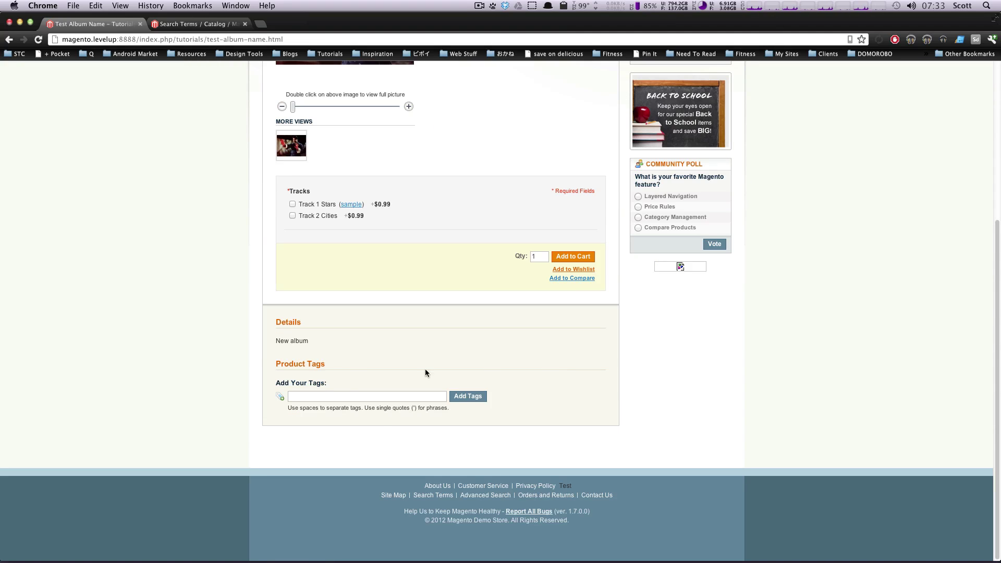
{"action": "scroll", "coordinate": [572, 449], "scroll_direction": "up", "scroll_amount": 5}
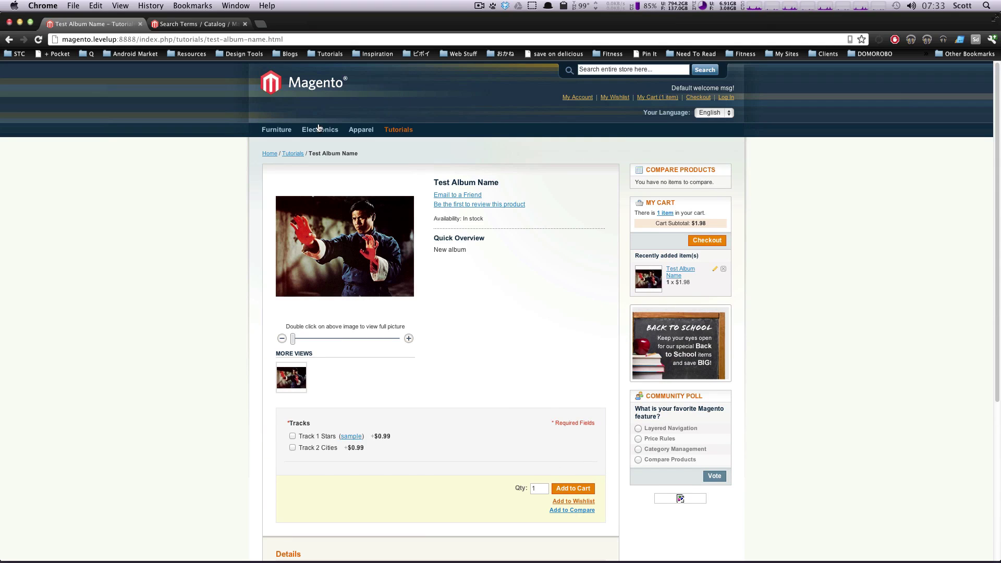
In the admin panel, open Catalog > Reviews and Ratings > Customer Reviews > Pending Reviews.
{"action": "left_click", "coordinate": [215, 25]}
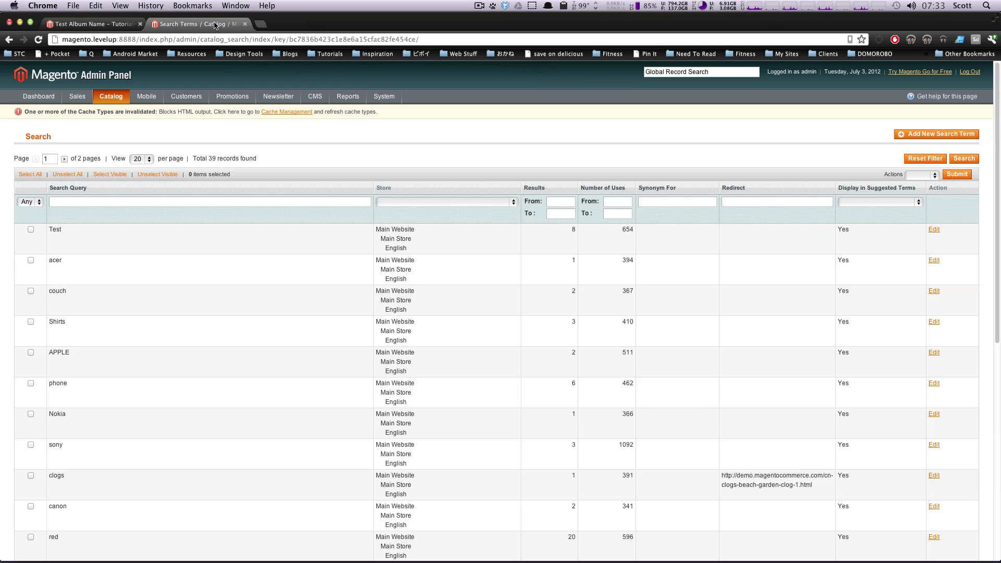
{"action": "mouse_move", "coordinate": [117, 100]}
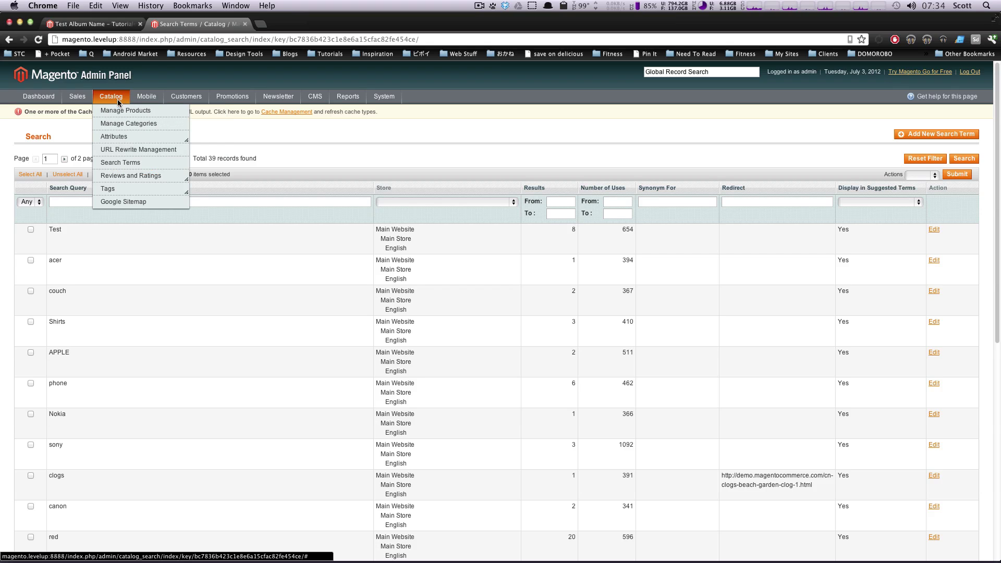
{"action": "mouse_move", "coordinate": [123, 140]}
{"action": "mouse_move", "coordinate": [119, 177]}
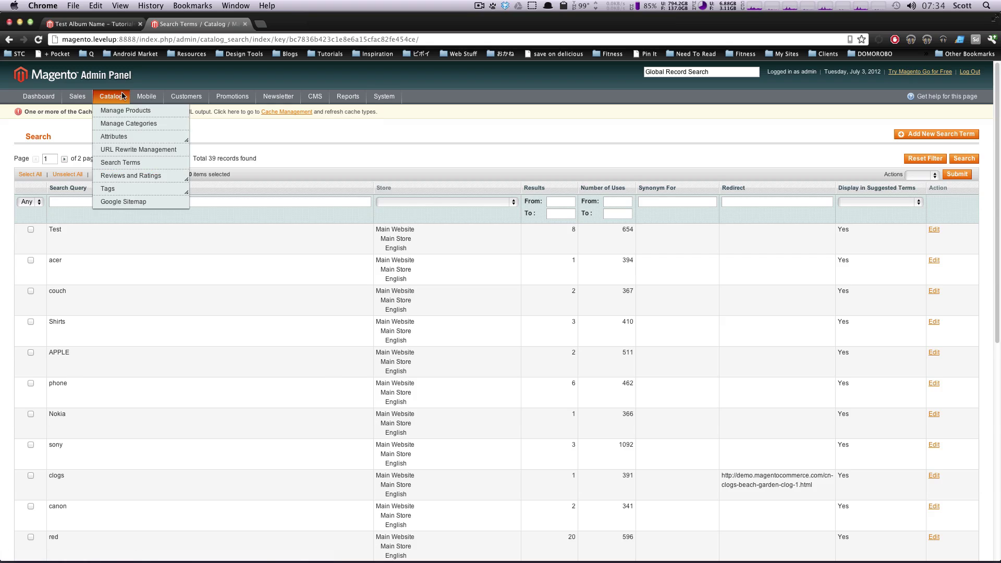
{"action": "mouse_move", "coordinate": [160, 185]}
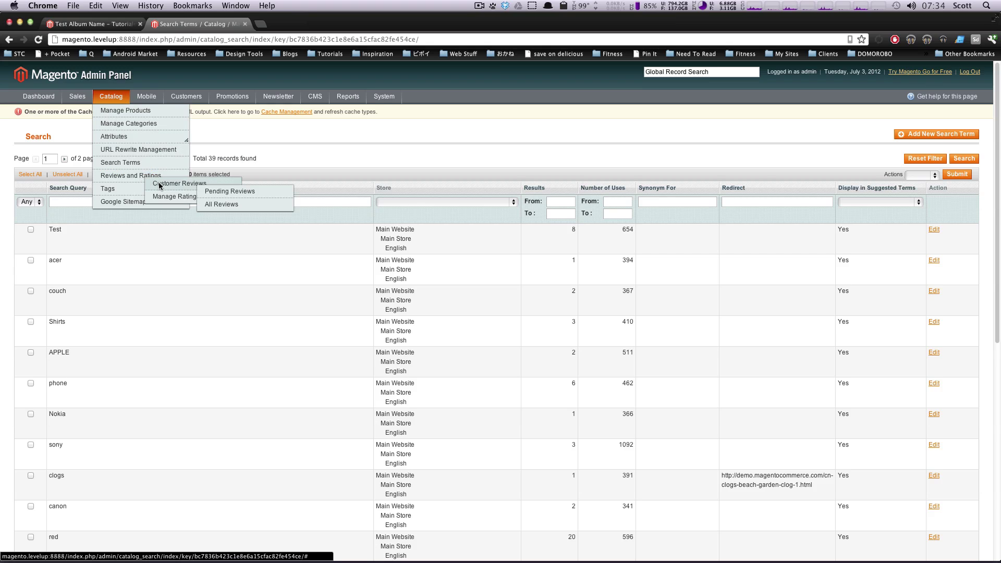
{"action": "left_click", "coordinate": [209, 192]}
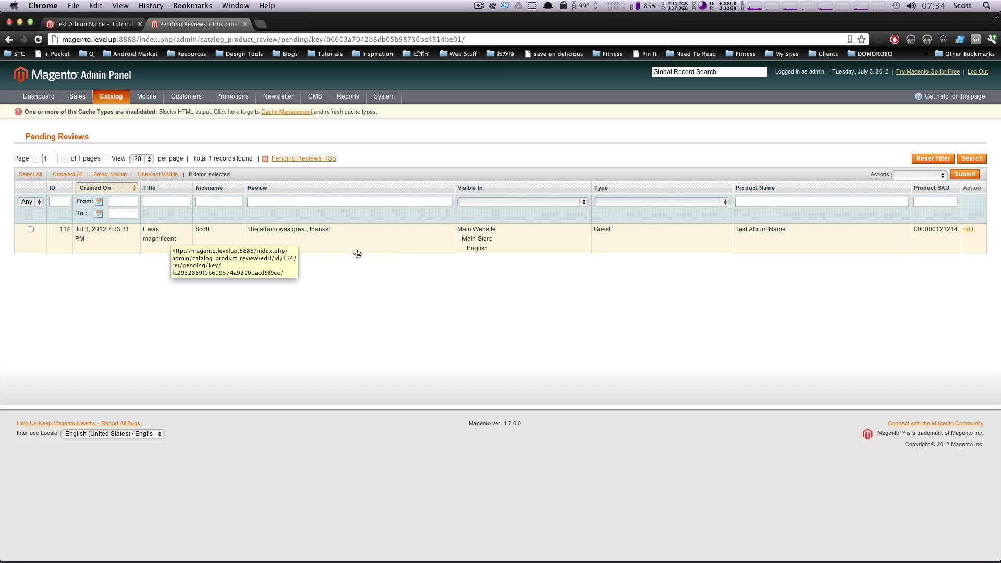
Set the 'It was magnificent' review's status to Approved using the Update Status bulk action.
{"action": "left_click", "coordinate": [31, 229]}
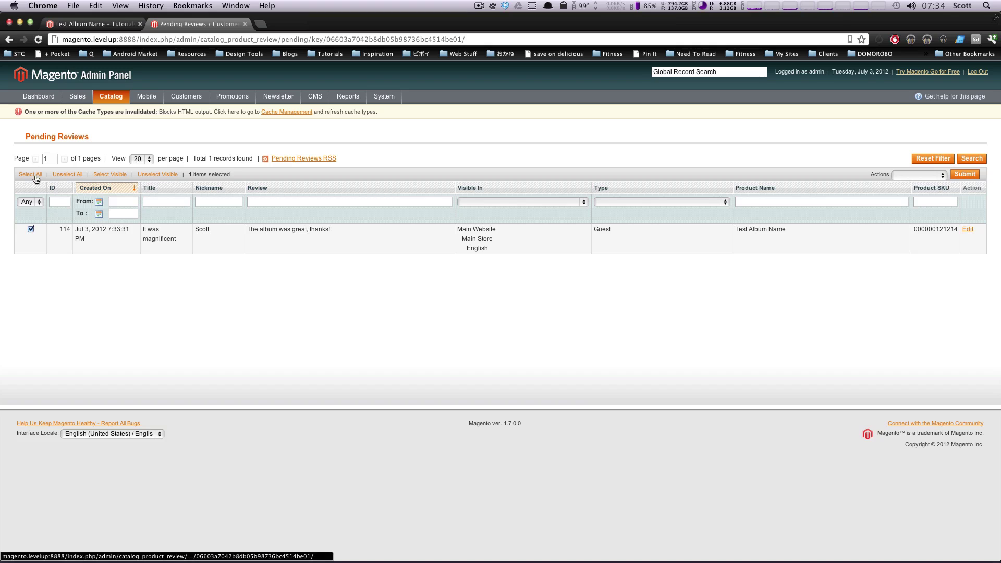
{"action": "left_click", "coordinate": [887, 175]}
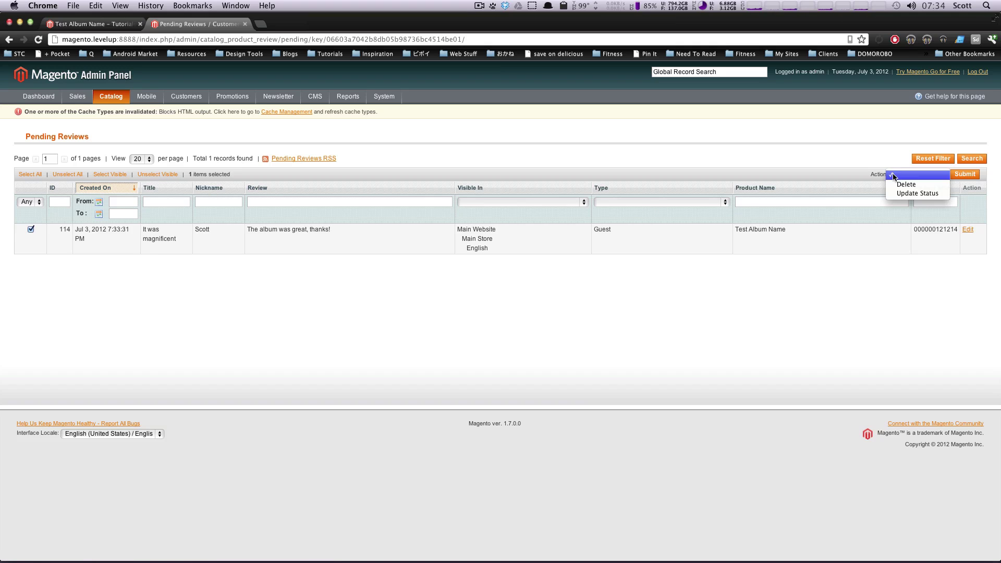
{"action": "left_click", "coordinate": [910, 195]}
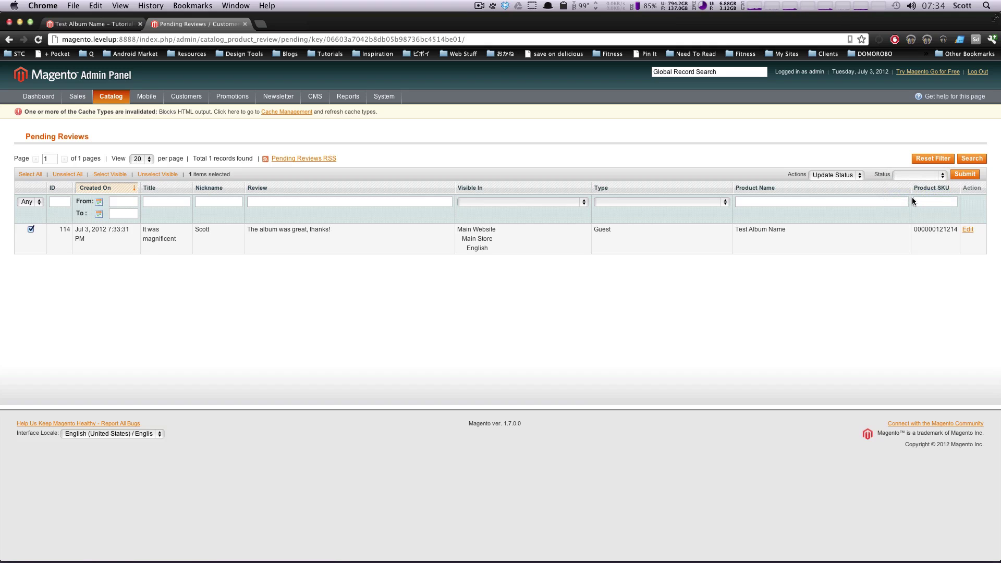
{"action": "left_click", "coordinate": [923, 175]}
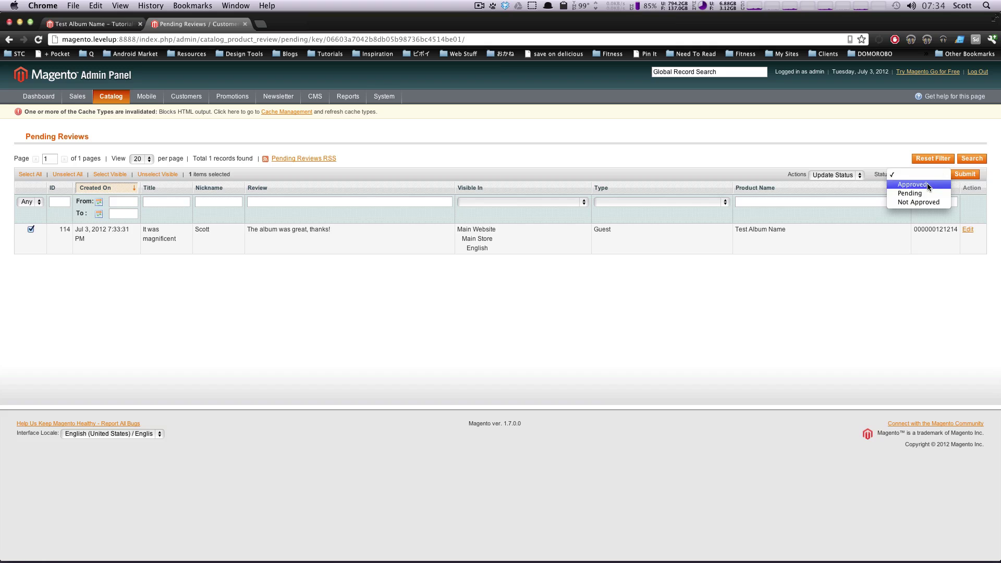
{"action": "left_click", "coordinate": [918, 184]}
{"action": "left_click", "coordinate": [960, 175]}
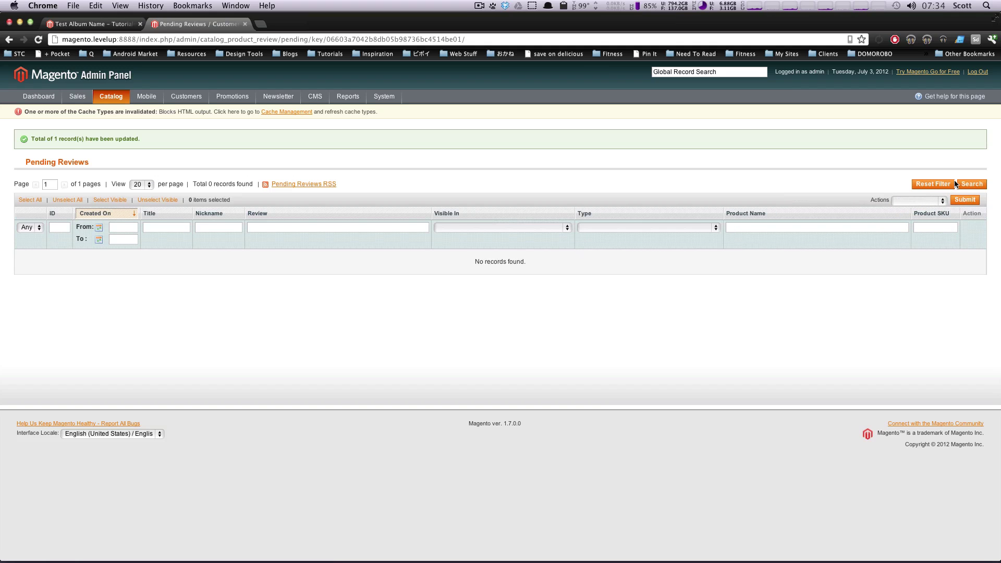
{"action": "left_click_drag", "start_coordinate": [140, 139], "coordinate": [47, 139]}
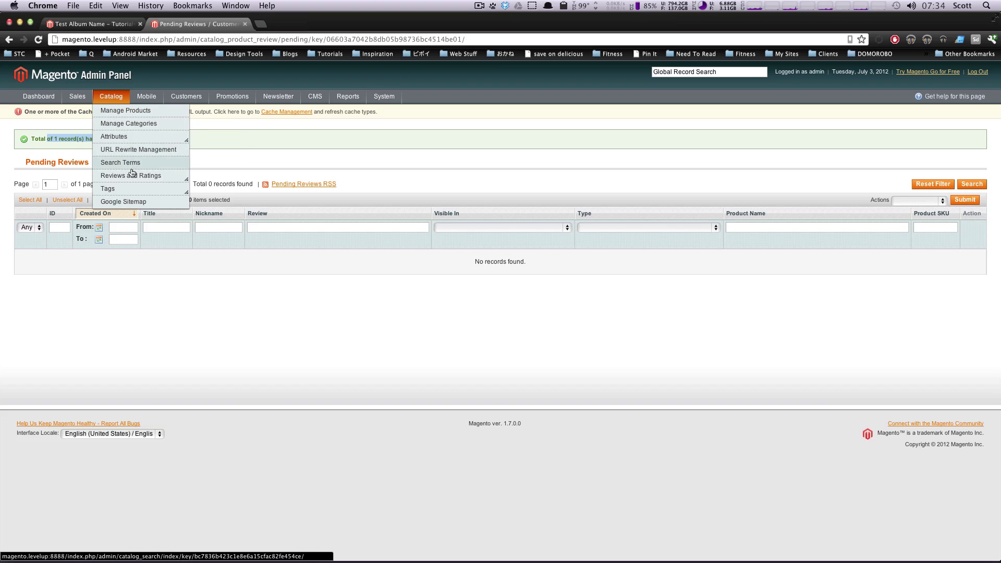
Open Customer Reviews > All Reviews to see the review listed as Approved.
{"action": "mouse_move", "coordinate": [151, 176]}
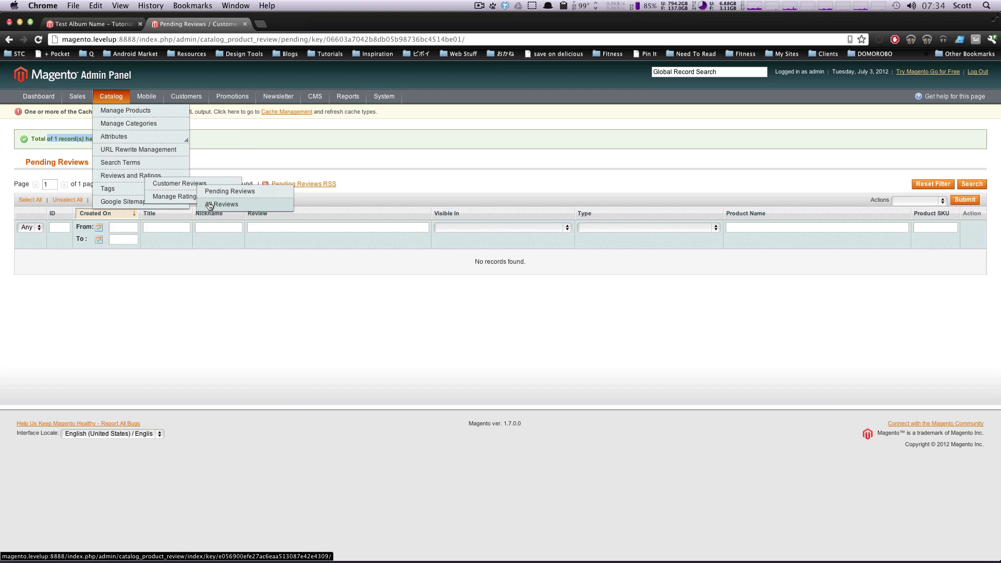
{"action": "left_click", "coordinate": [210, 205]}
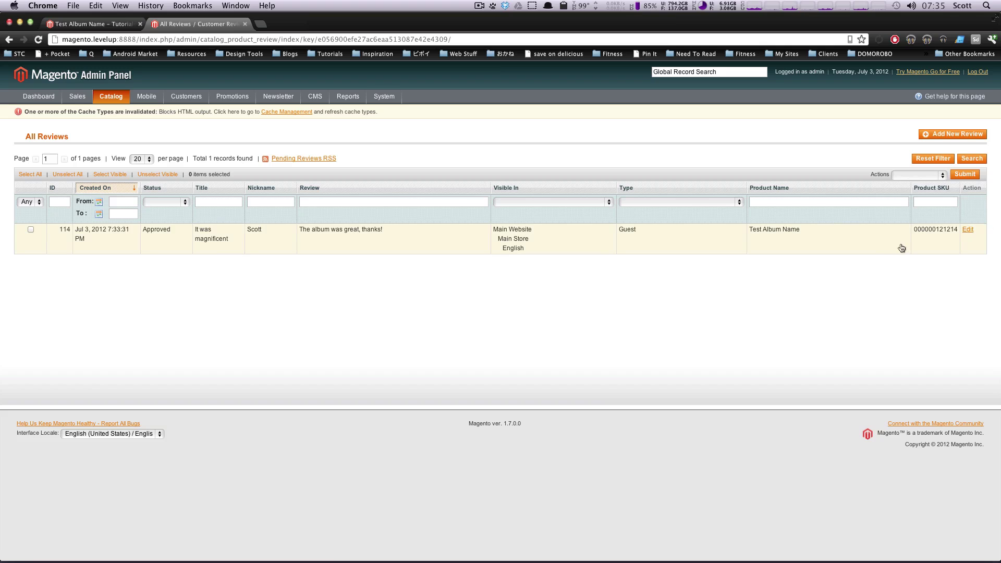
Open the admin list of product ratings.
{"action": "mouse_move", "coordinate": [134, 137]}
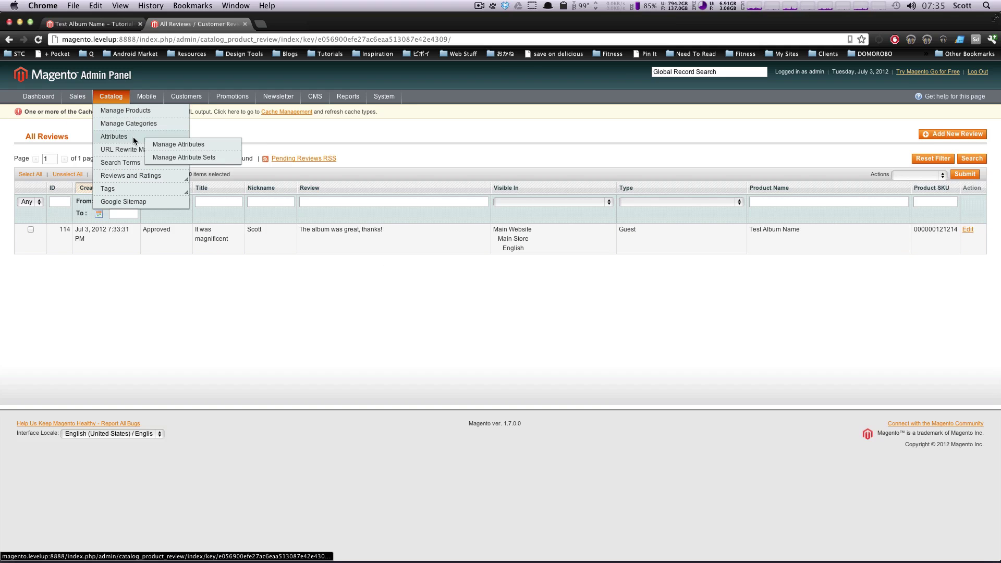
{"action": "mouse_move", "coordinate": [147, 176]}
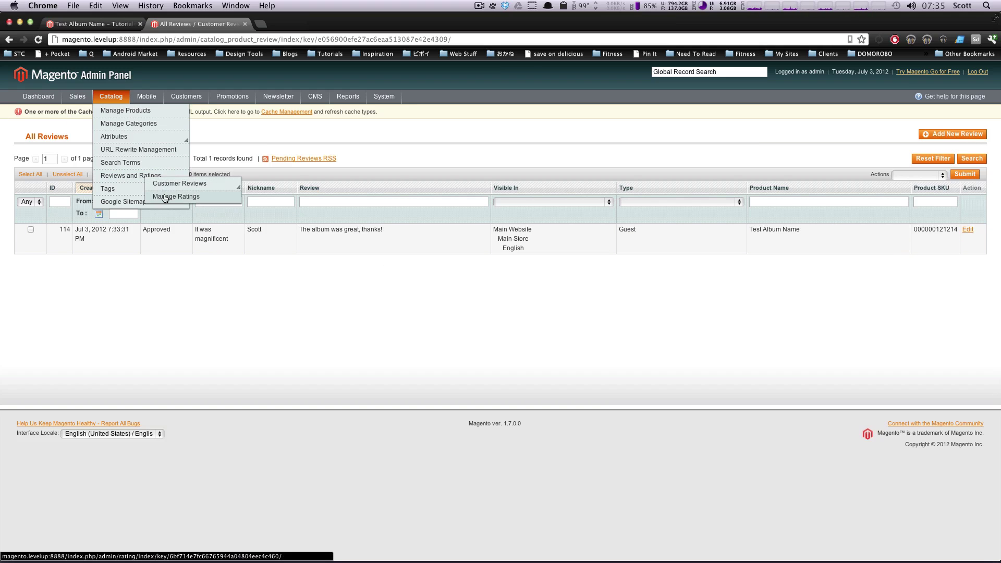
{"action": "left_click", "coordinate": [164, 197]}
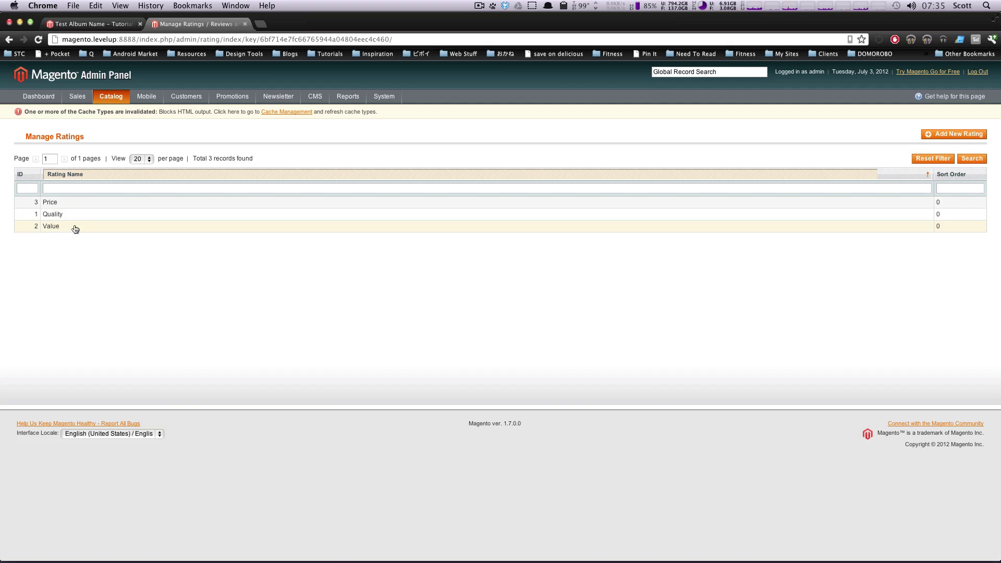
On the storefront, open the Test Album Name review form and highlight the Price rating label.
{"action": "left_click", "coordinate": [125, 21]}
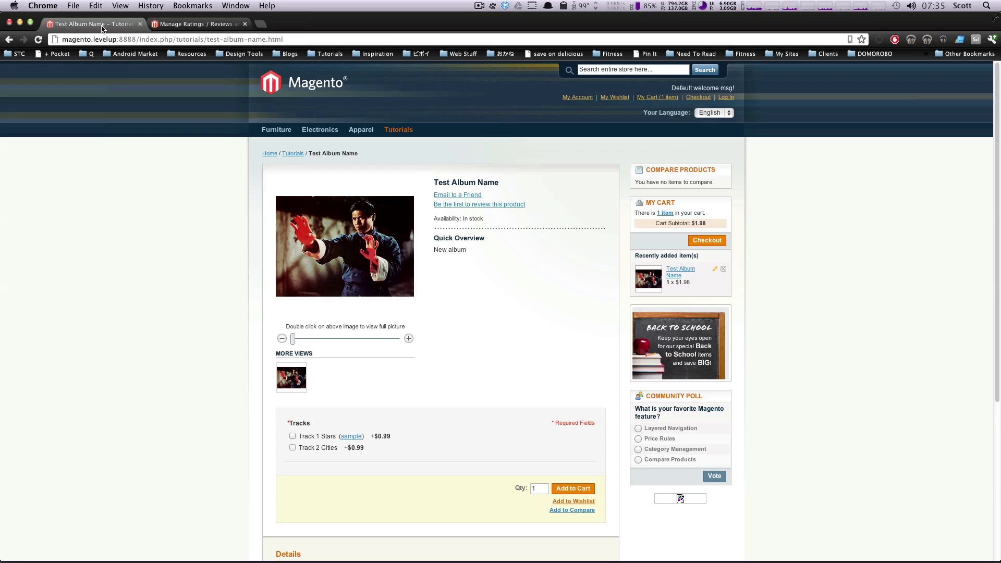
{"action": "scroll", "coordinate": [417, 464], "scroll_direction": "down", "scroll_amount": 5}
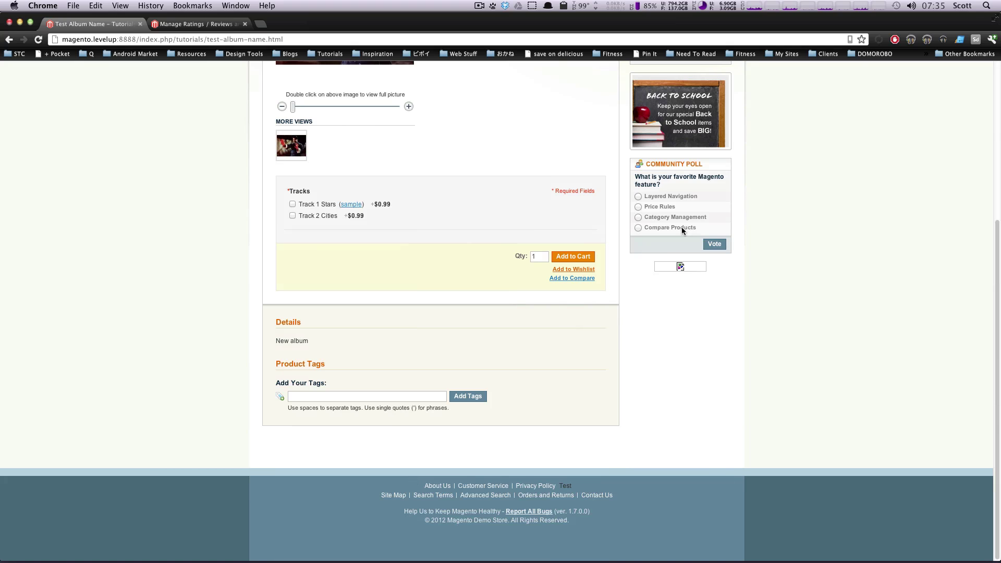
{"action": "scroll", "coordinate": [610, 250], "scroll_direction": "up", "scroll_amount": 5}
{"action": "left_click", "coordinate": [470, 205]}
{"action": "scroll", "coordinate": [477, 238], "scroll_direction": "up", "scroll_amount": 3}
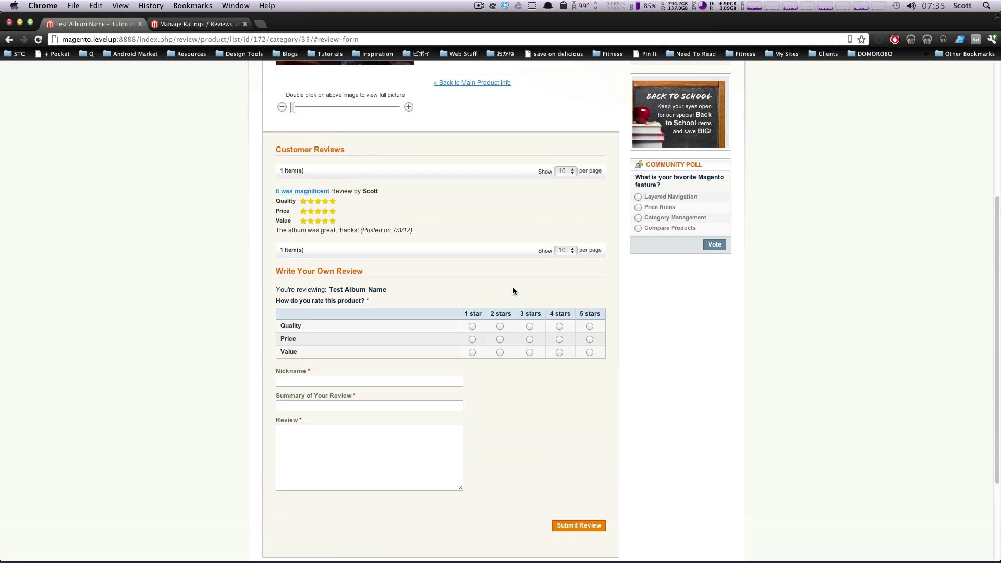
{"action": "left_click_drag", "start_coordinate": [376, 326], "coordinate": [249, 340]}
{"action": "left_click", "coordinate": [286, 339]}
{"action": "triple_click", "coordinate": [289, 345]}
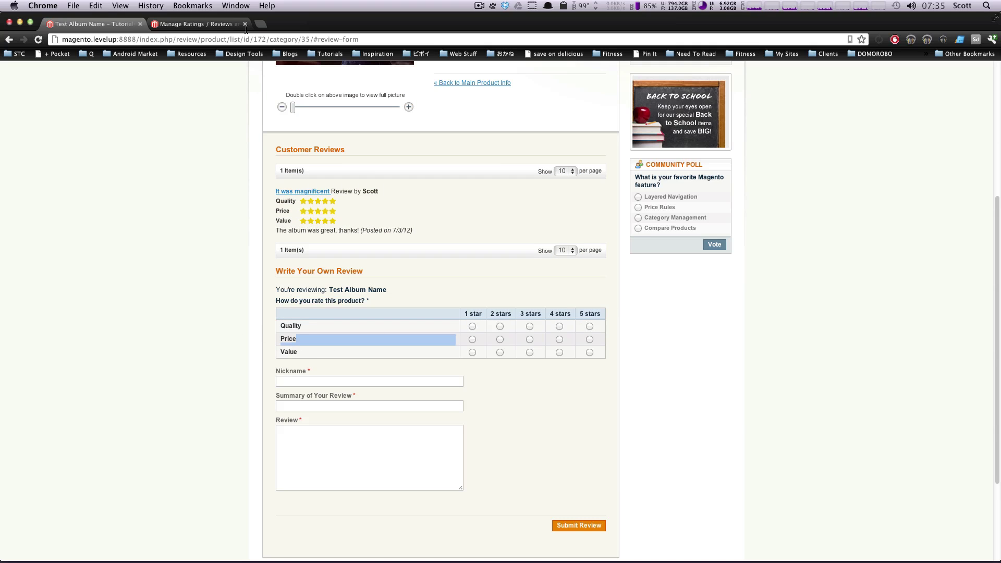
Change the Price rating's default value to Awesomeness and save the rating.
{"action": "left_click", "coordinate": [201, 24]}
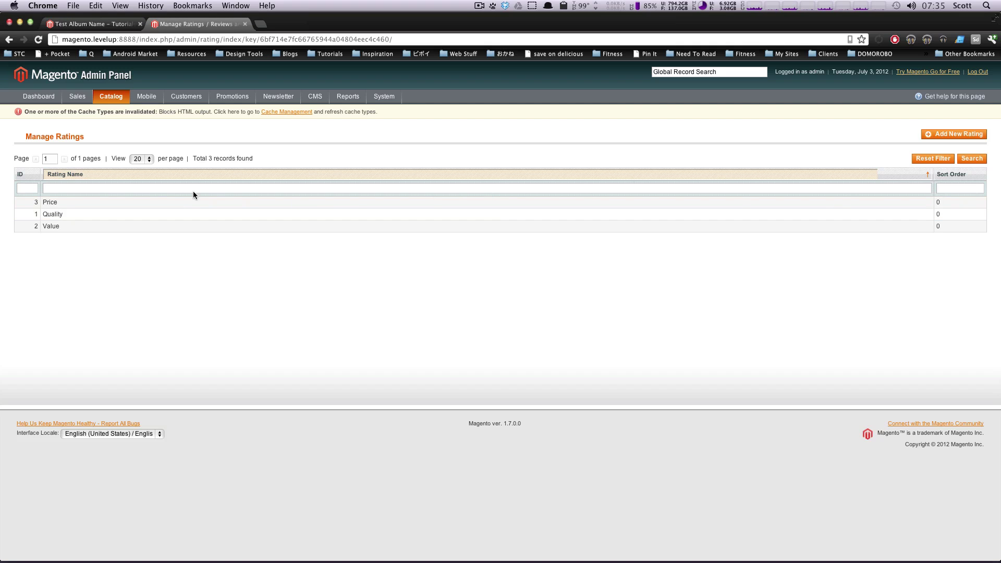
{"action": "left_click", "coordinate": [50, 203]}
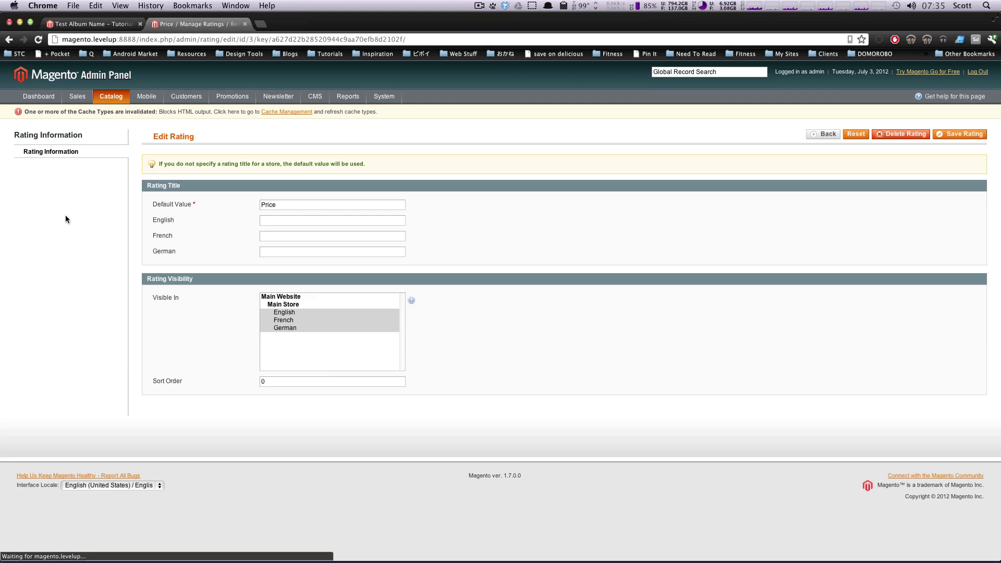
{"action": "left_click_drag", "start_coordinate": [312, 204], "coordinate": [233, 188]}
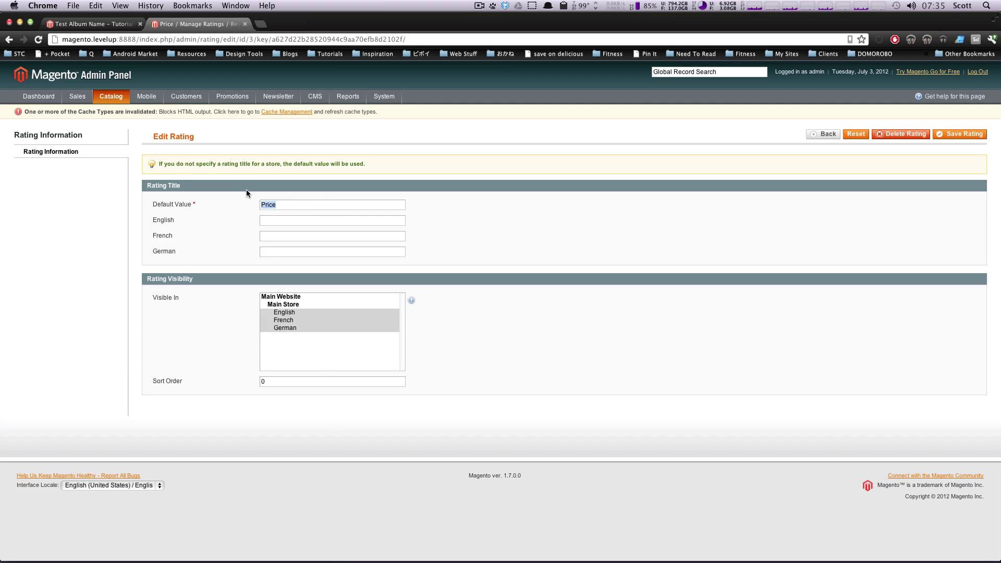
{"action": "type", "text": "Awesomeness"}
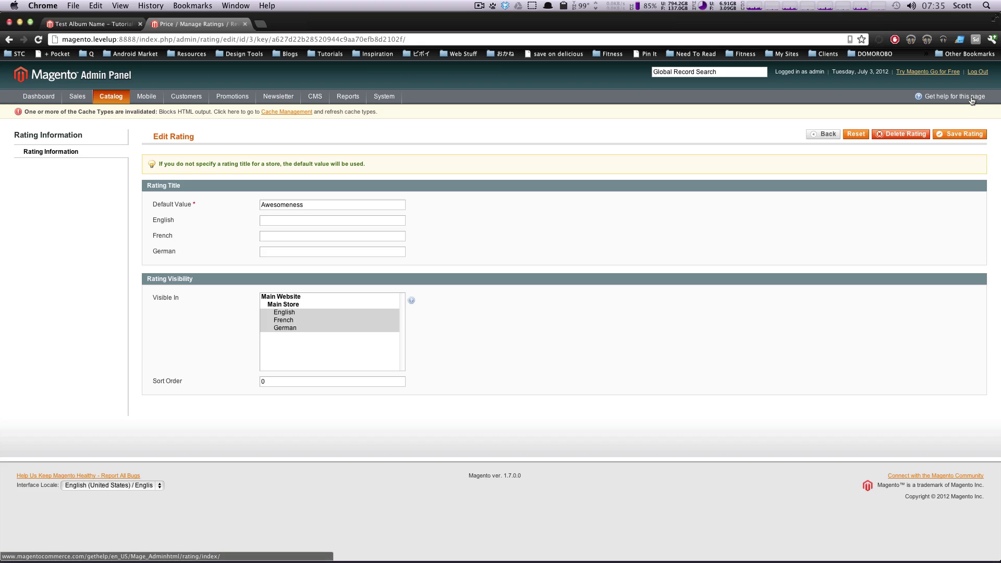
{"action": "left_click", "coordinate": [966, 136]}
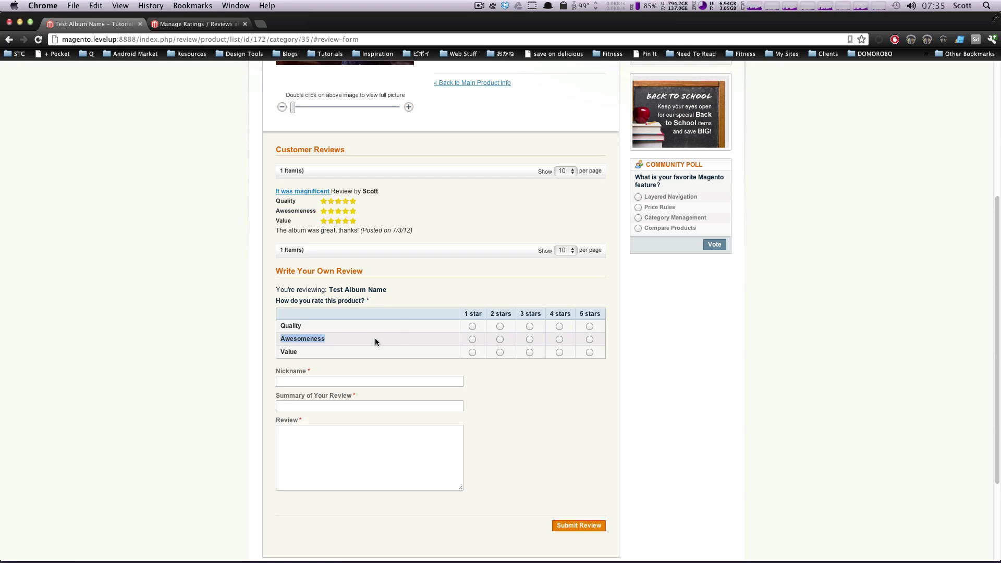
Confirm the storefront label now reads Awesomeness, inspect the Value rating in admin, and return to the storefront.
{"action": "left_click", "coordinate": [313, 342]}
{"action": "double_click", "coordinate": [317, 339]}
{"action": "left_click", "coordinate": [200, 24]}
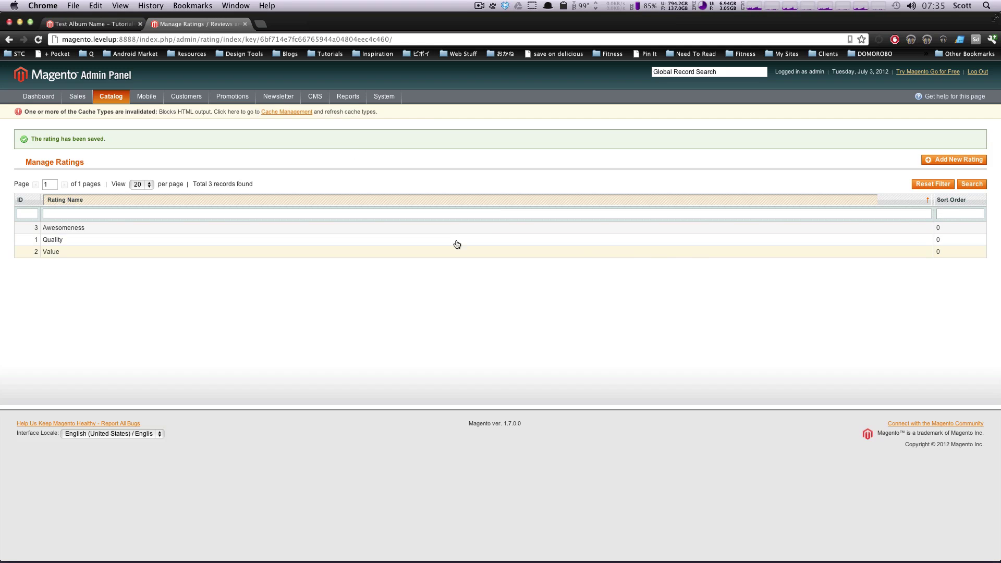
{"action": "left_click", "coordinate": [53, 255]}
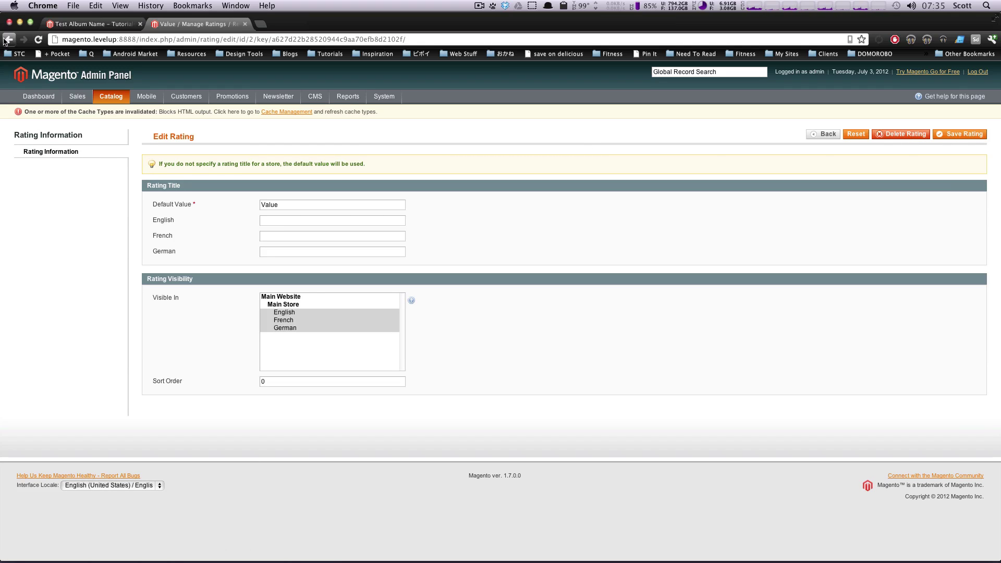
{"action": "left_click", "coordinate": [8, 40]}
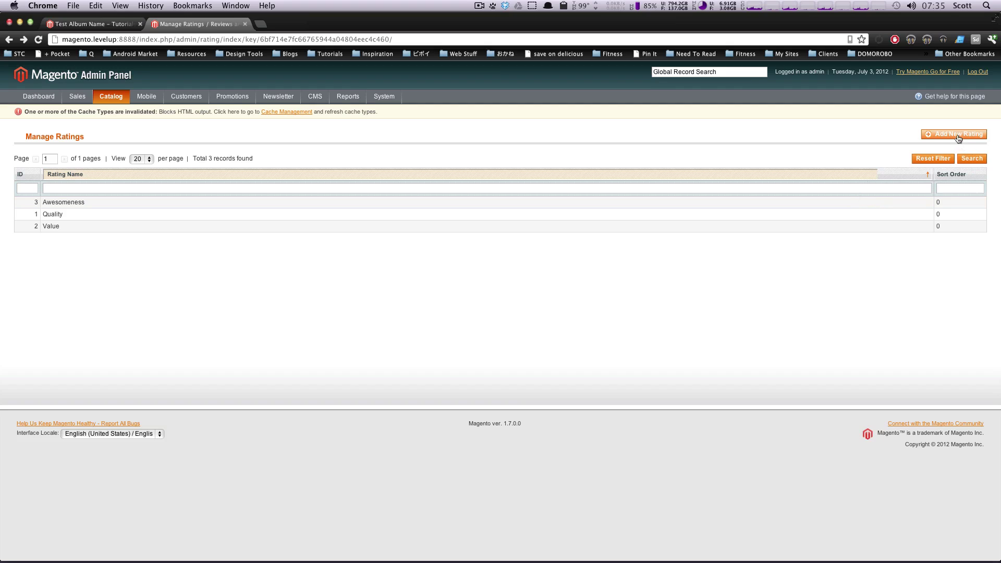
{"action": "left_click", "coordinate": [91, 24]}
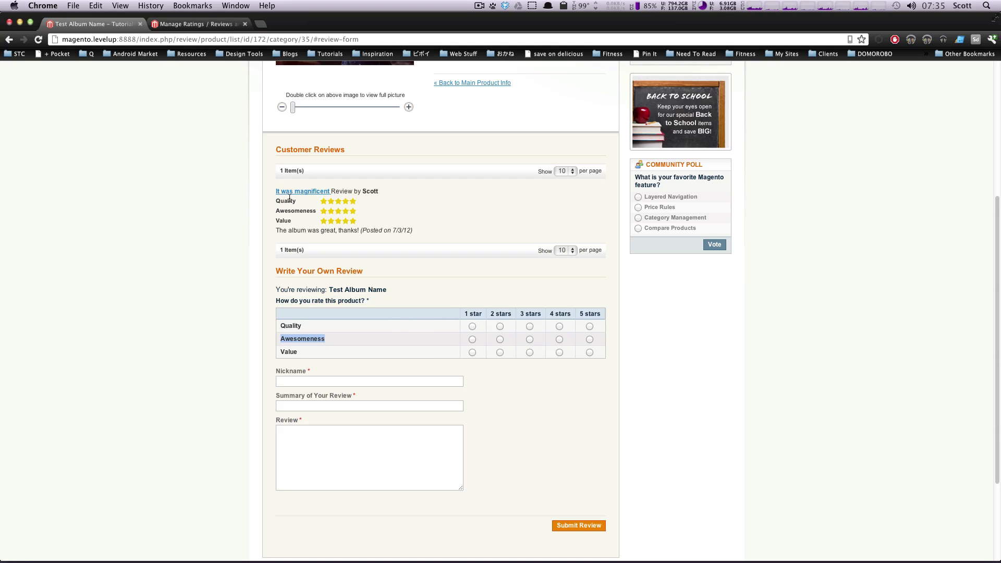
Check the posted review's ratings and date, then rate Quality and Awesomeness one star.
{"action": "scroll", "coordinate": [412, 234], "scroll_direction": "up", "scroll_amount": 2}
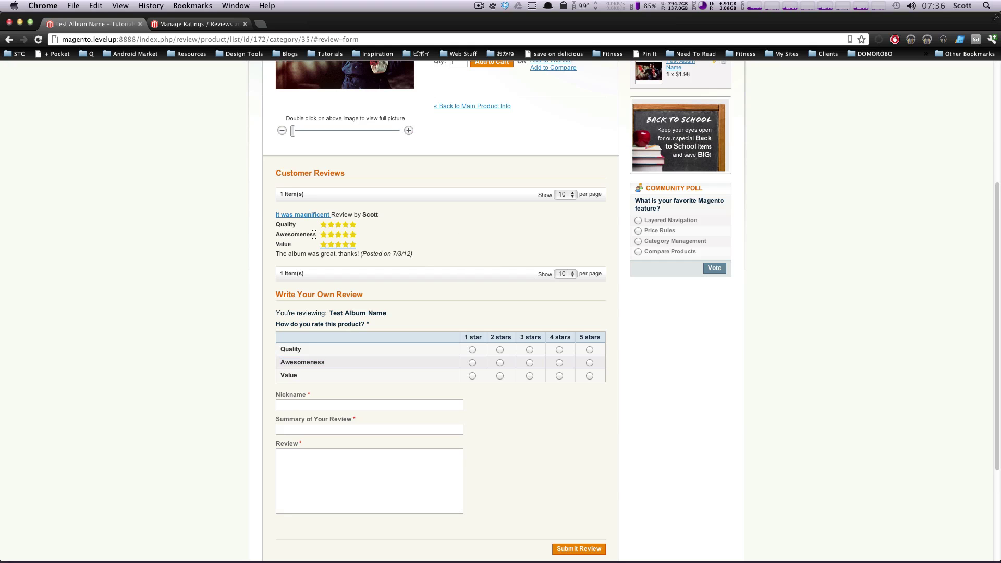
{"action": "left_click_drag", "start_coordinate": [316, 248], "coordinate": [359, 215]}
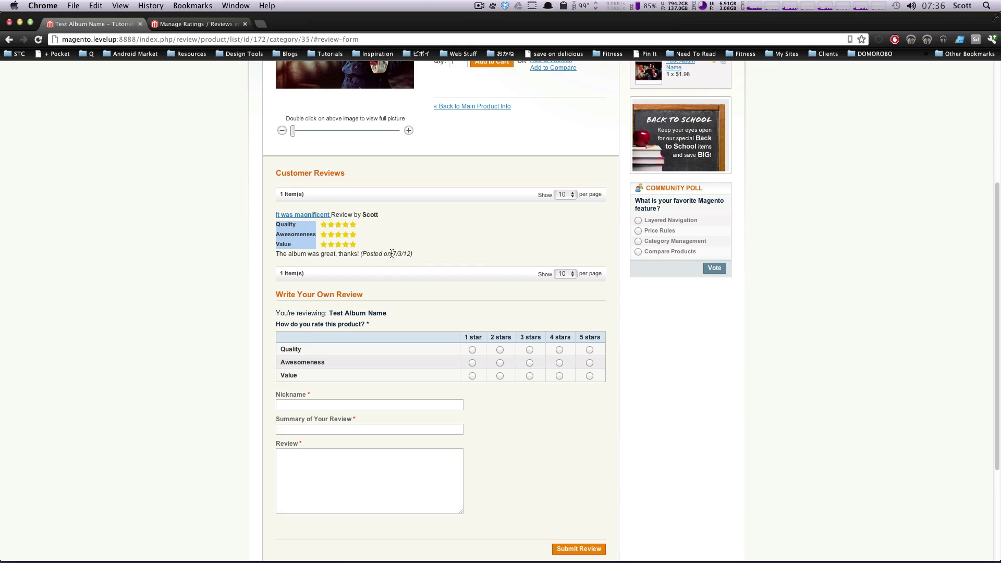
{"action": "left_click_drag", "start_coordinate": [391, 254], "coordinate": [415, 245]}
{"action": "left_click", "coordinate": [471, 272]}
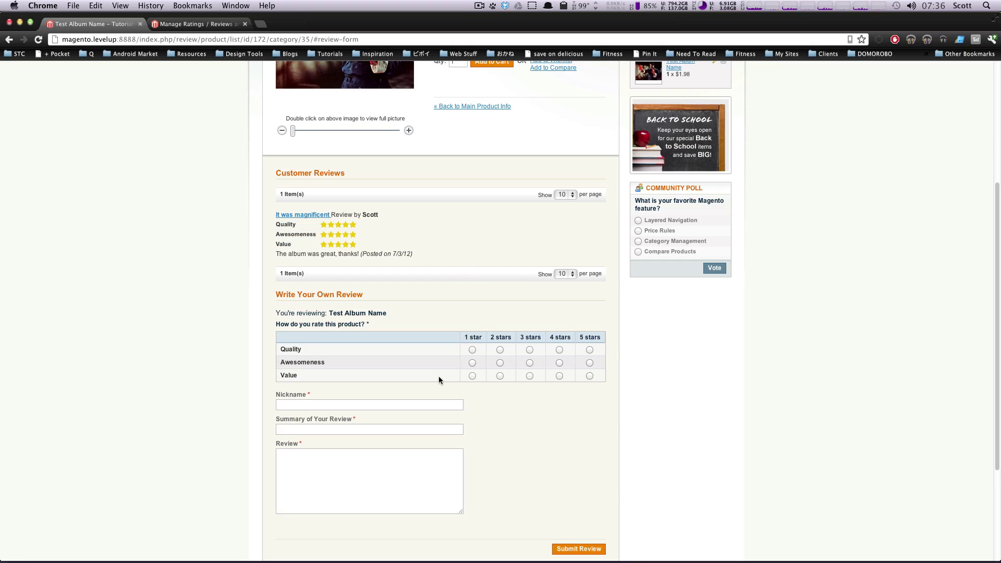
{"action": "left_click", "coordinate": [473, 350]}
{"action": "left_click", "coordinate": [472, 362]}
Enter nickname 'This SUCKS', summary 'Awful' and review 'I hate it', then submit the review.
{"action": "left_click", "coordinate": [318, 406]}
{"action": "type", "text": "This SUCK"}
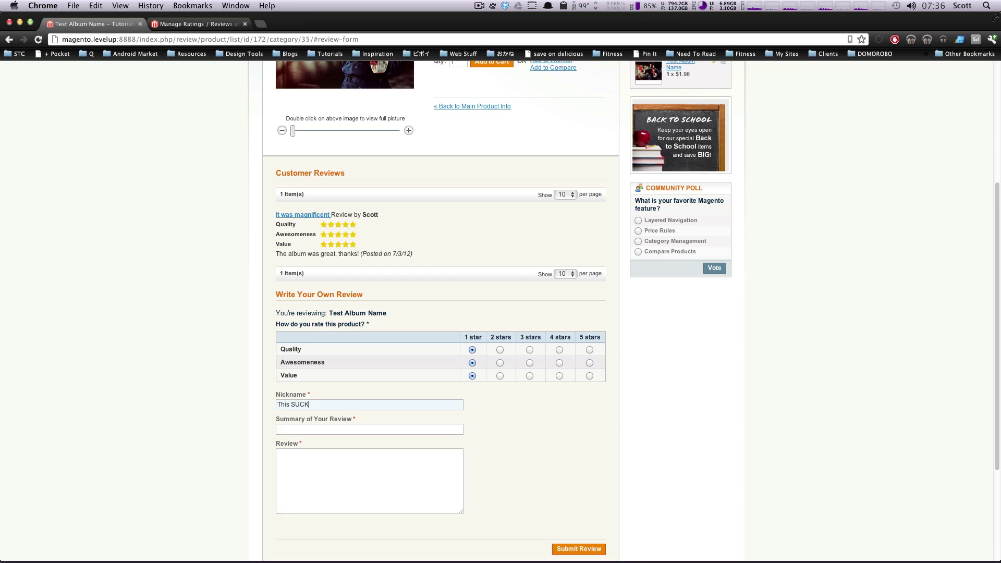
{"action": "type", "text": "S"}
{"action": "key", "text": "Tab"}
{"action": "type", "text": "Awe"}
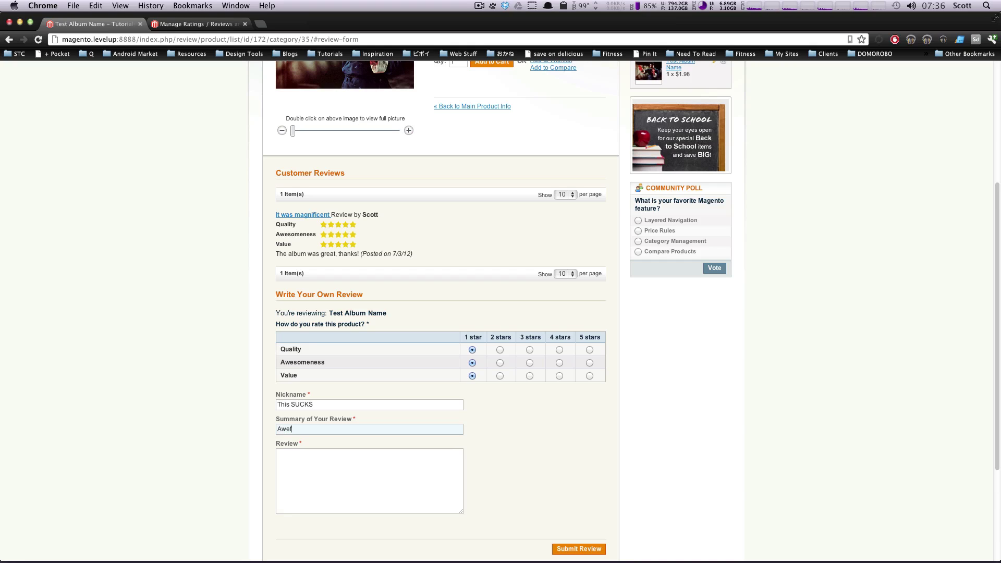
{"action": "key", "text": "BackSpace"}
{"action": "type", "text": "ful"}
{"action": "left_click", "coordinate": [278, 454]}
{"action": "type", "text": "I hate it"}
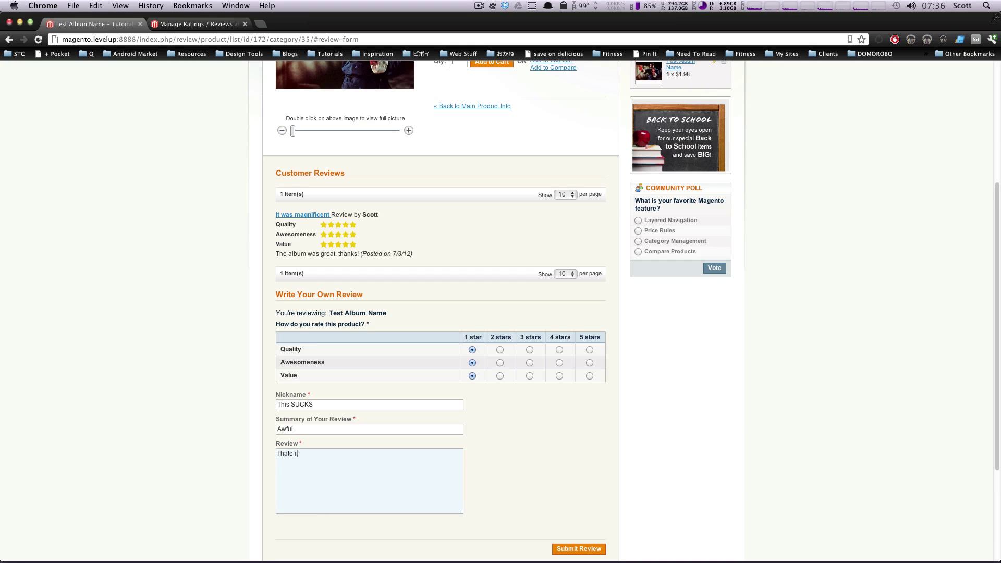
{"action": "left_click", "coordinate": [570, 554]}
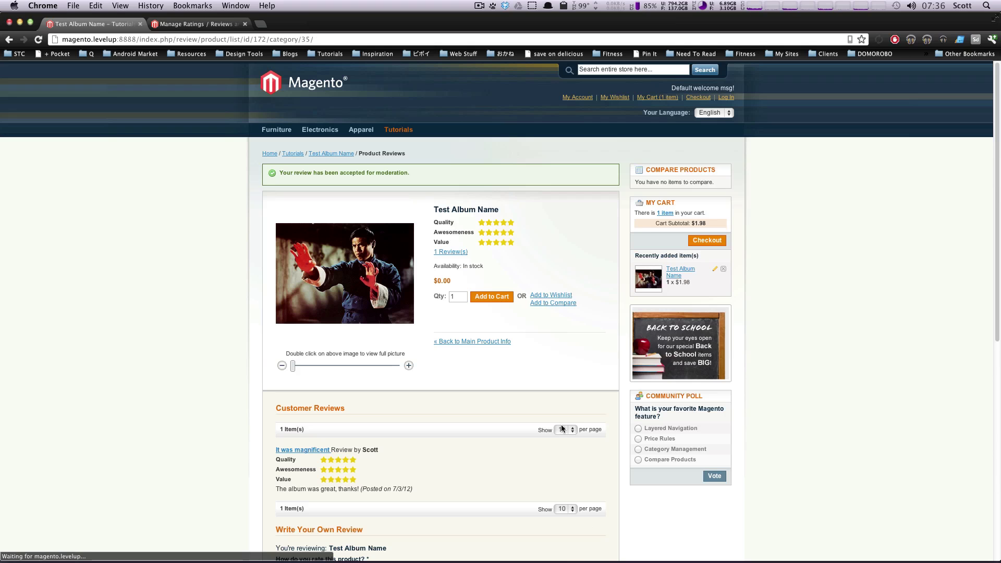
In the admin panel, open the Pending Reviews list and select the Awful review.
{"action": "left_click", "coordinate": [188, 24]}
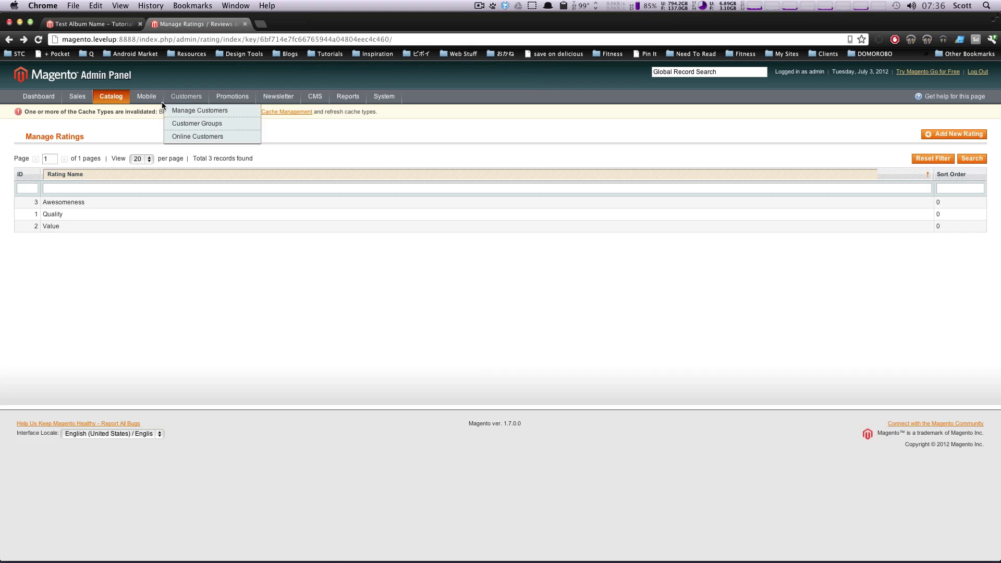
{"action": "mouse_move", "coordinate": [111, 96]}
{"action": "mouse_move", "coordinate": [136, 177]}
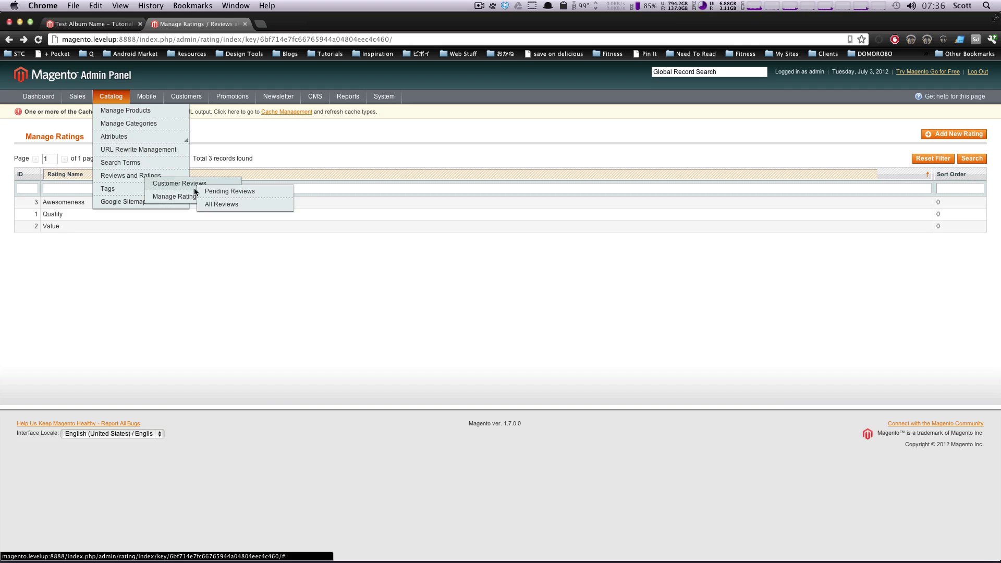
{"action": "left_click", "coordinate": [208, 192]}
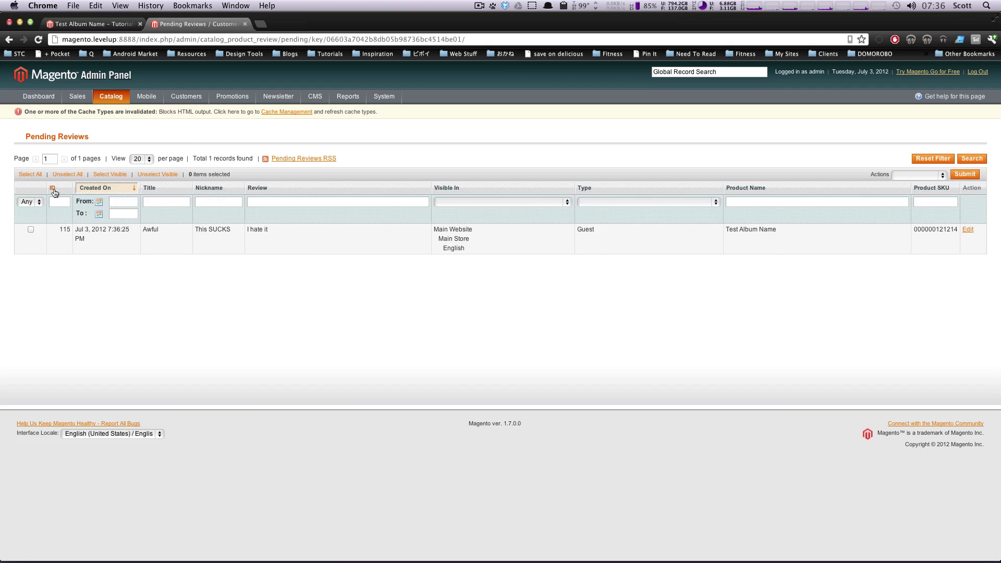
{"action": "left_click", "coordinate": [31, 229]}
Set the Awful review's status to Approved and save it.
{"action": "left_click", "coordinate": [630, 235]}
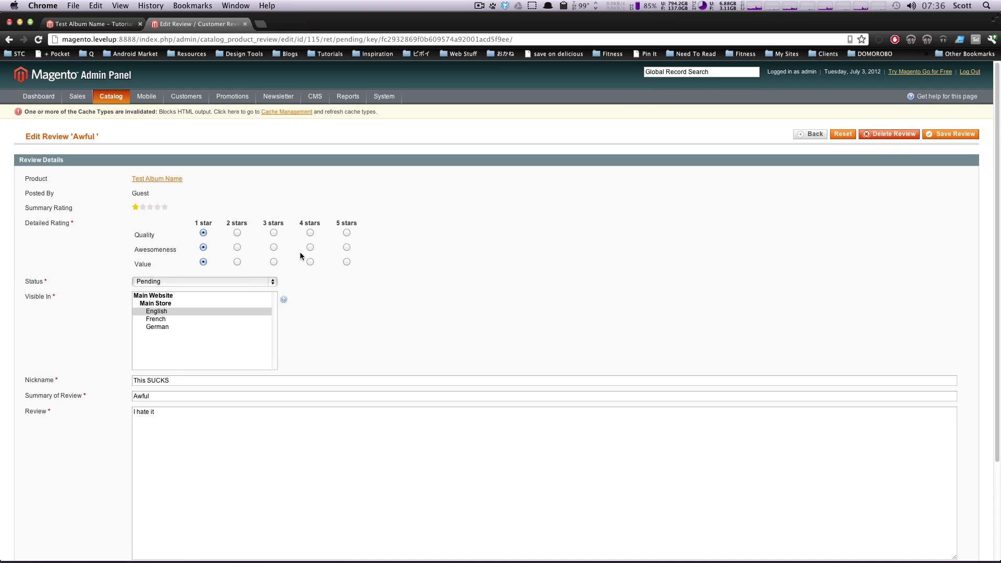
{"action": "scroll", "coordinate": [412, 288], "scroll_direction": "down", "scroll_amount": 5}
{"action": "scroll", "coordinate": [428, 285], "scroll_direction": "up", "scroll_amount": 5}
{"action": "left_click", "coordinate": [252, 282]}
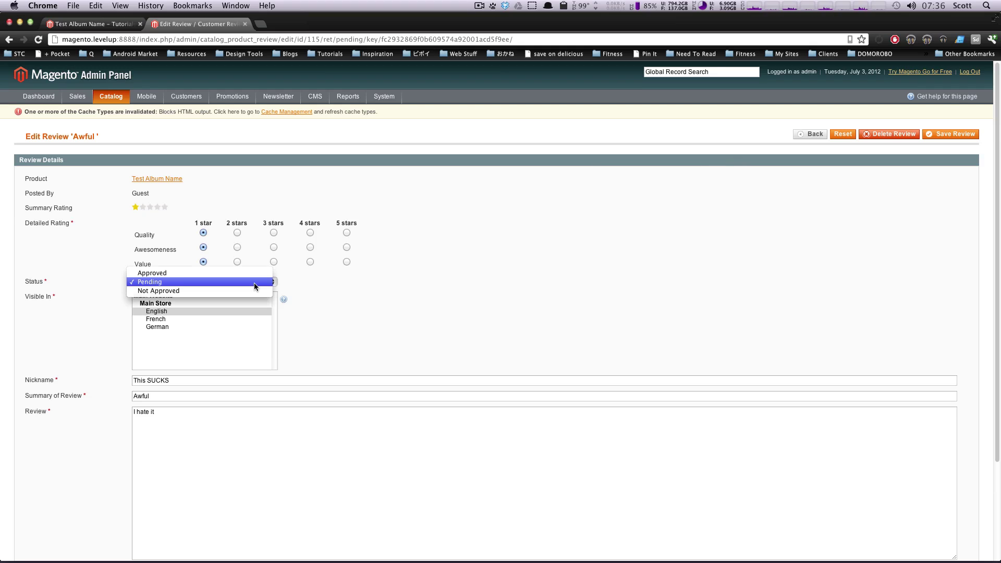
{"action": "left_click", "coordinate": [251, 273]}
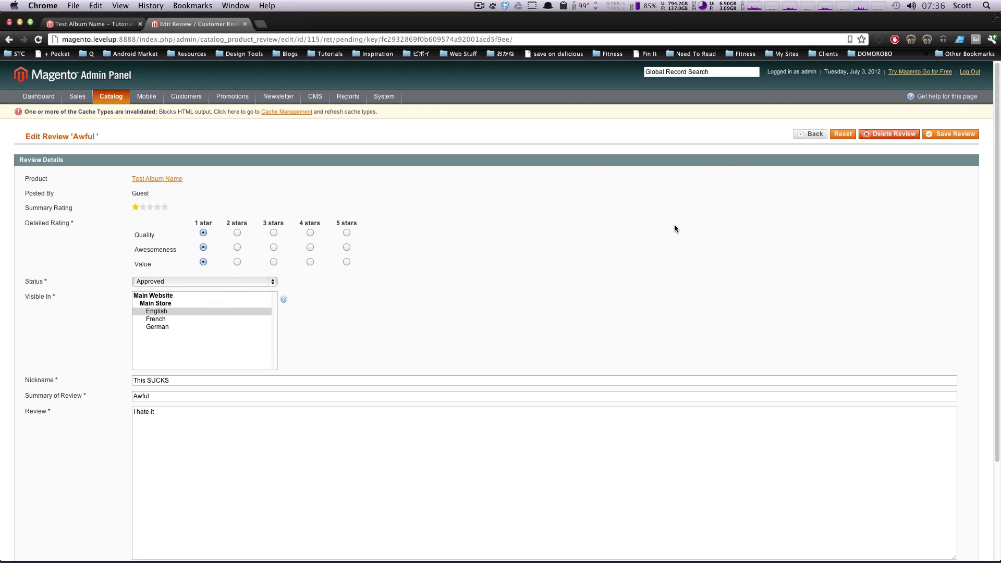
{"action": "left_click", "coordinate": [939, 135]}
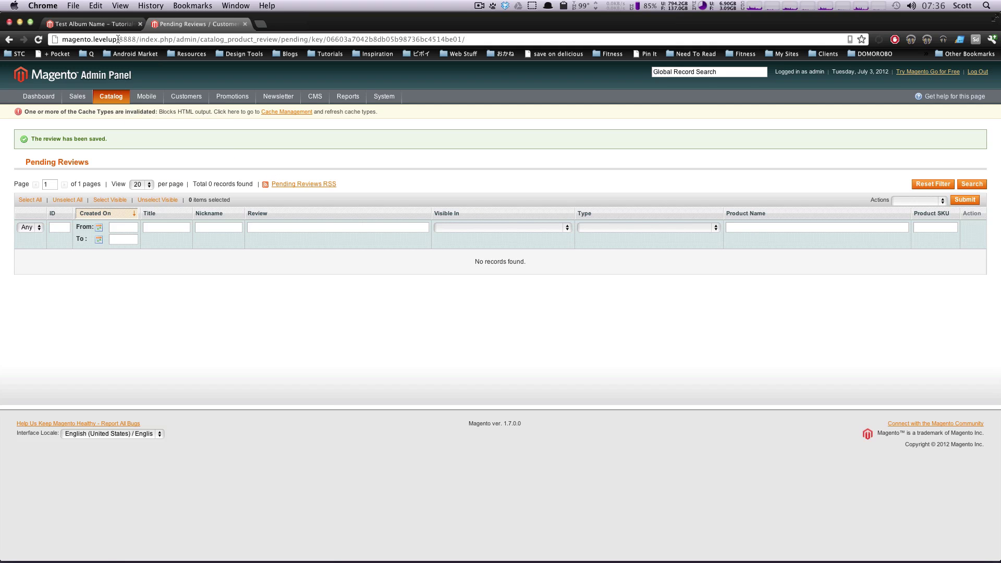
{"action": "left_click", "coordinate": [109, 24]}
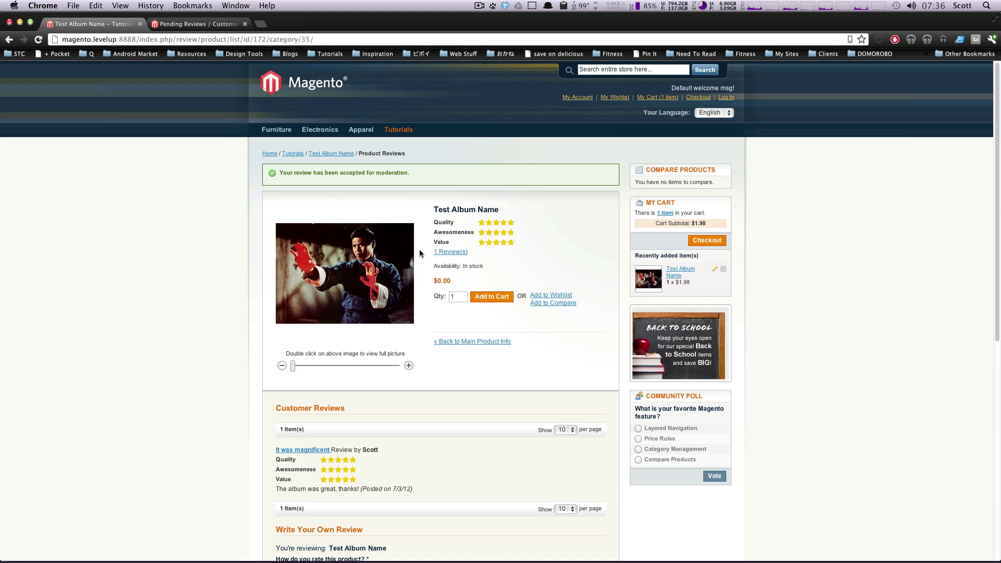
{"action": "left_click", "coordinate": [331, 153]}
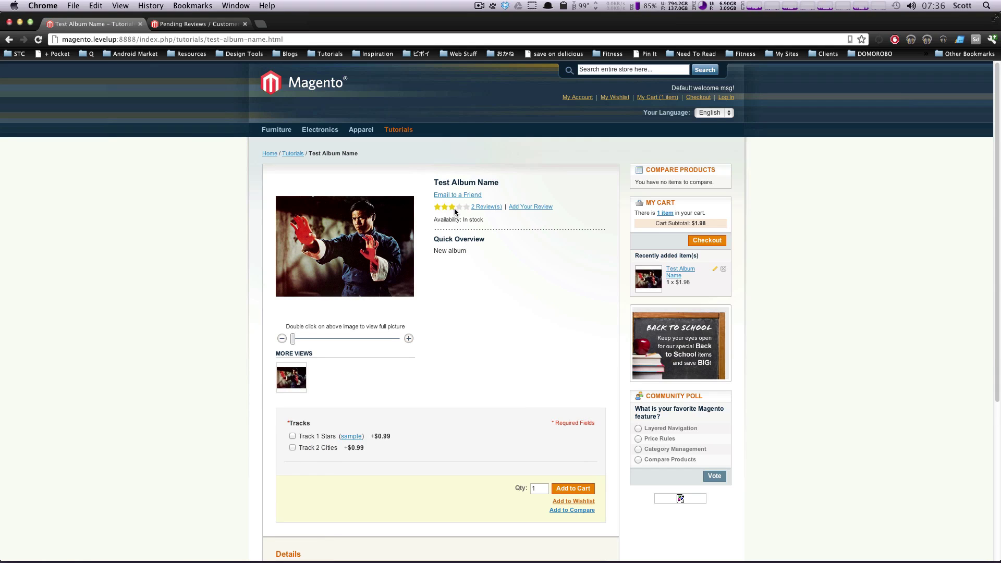
{"action": "left_click", "coordinate": [481, 209]}
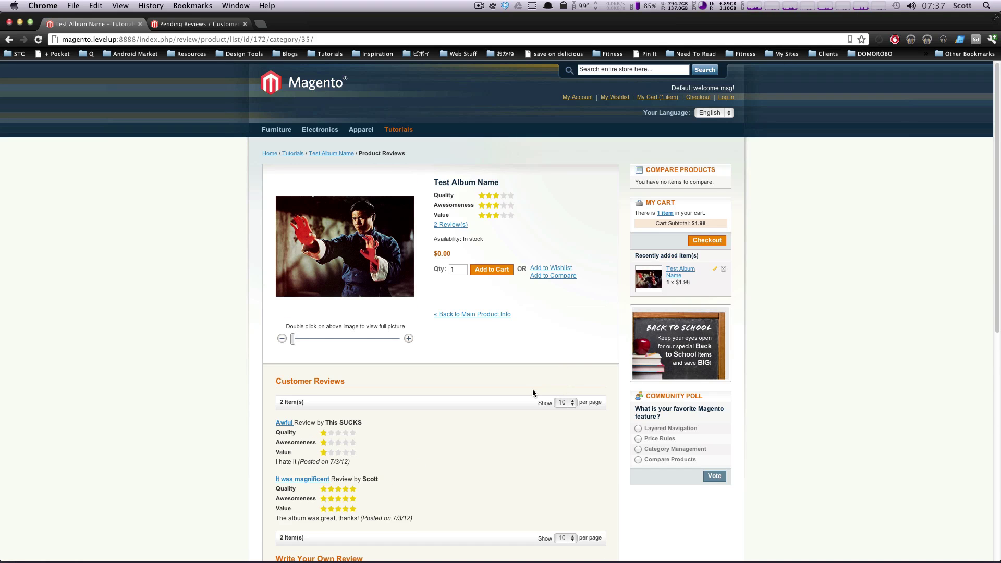
{"action": "scroll", "coordinate": [533, 392], "scroll_direction": "down", "scroll_amount": 3}
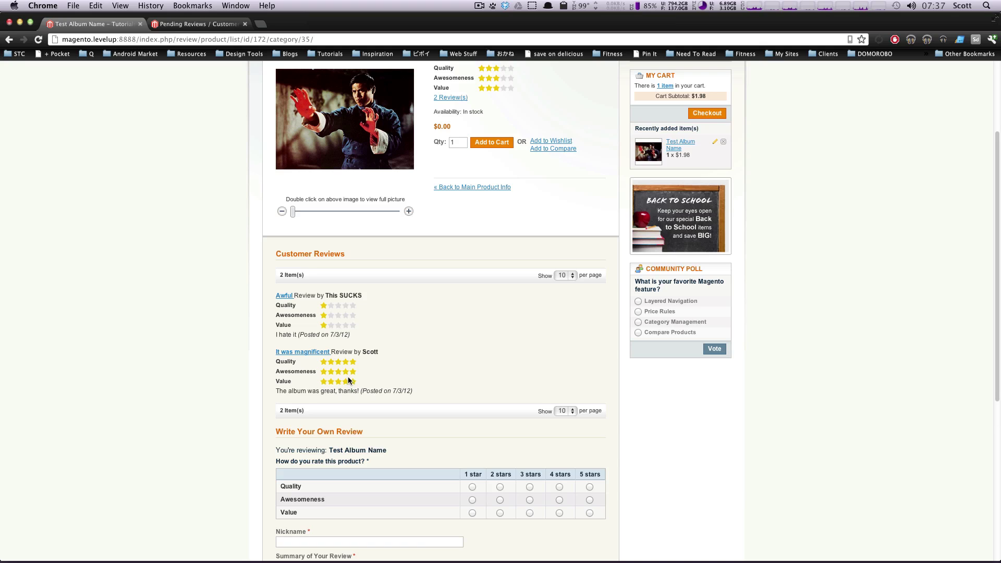
{"action": "scroll", "coordinate": [500, 344], "scroll_direction": "up", "scroll_amount": 3}
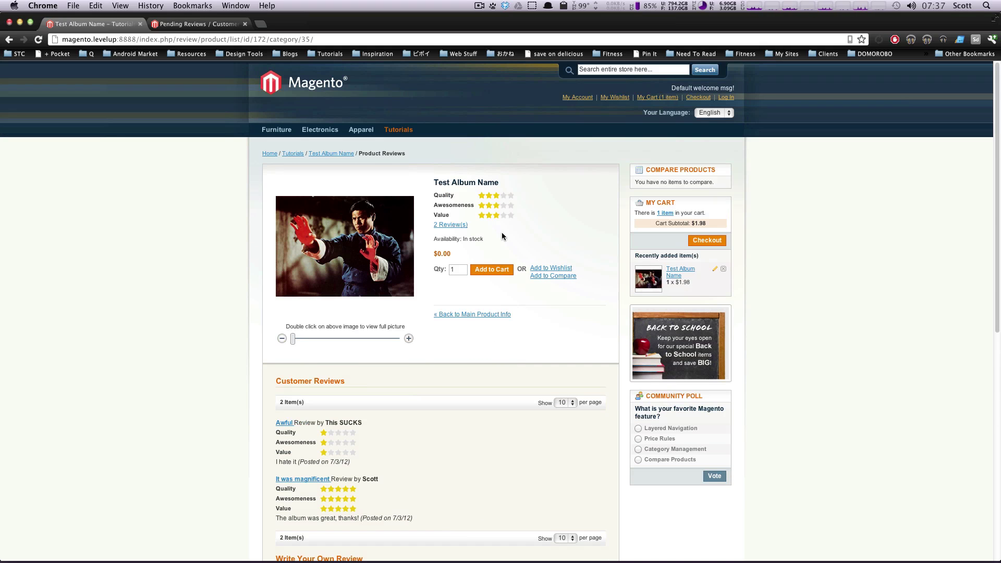
{"action": "left_click", "coordinate": [178, 24]}
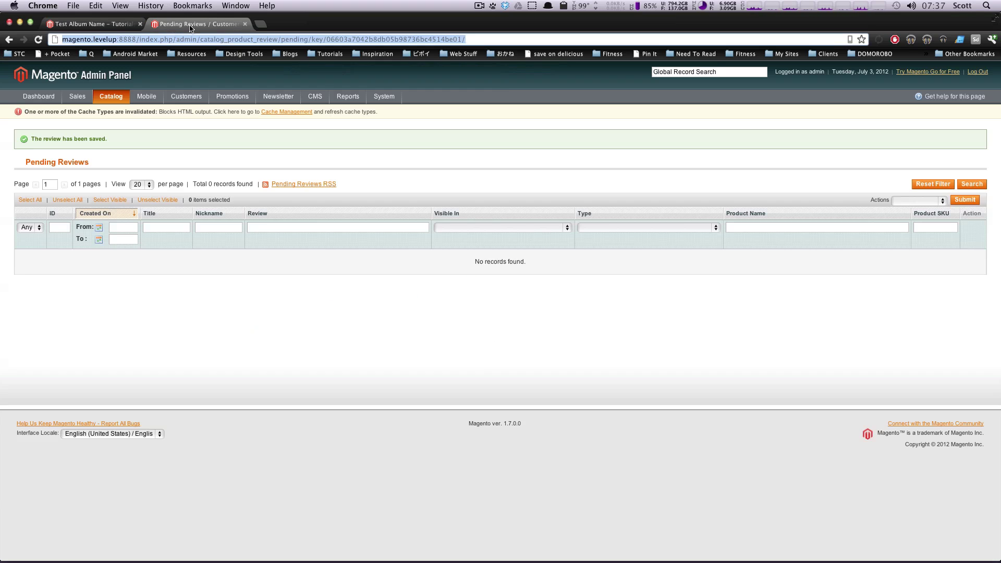
Return to the Test Album Name storefront tab showing the Awful and It was magnificent reviews.
{"action": "left_click", "coordinate": [116, 25]}
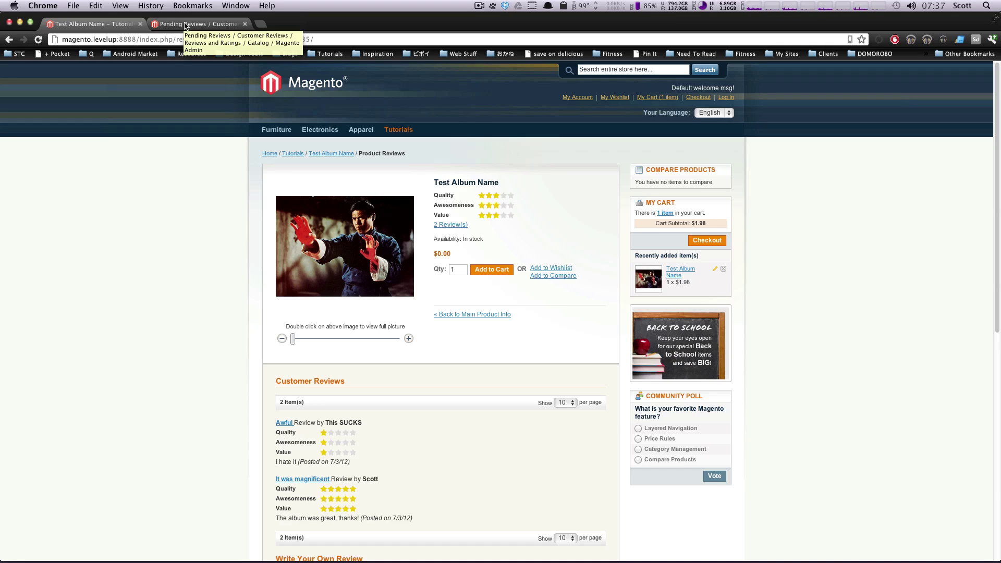